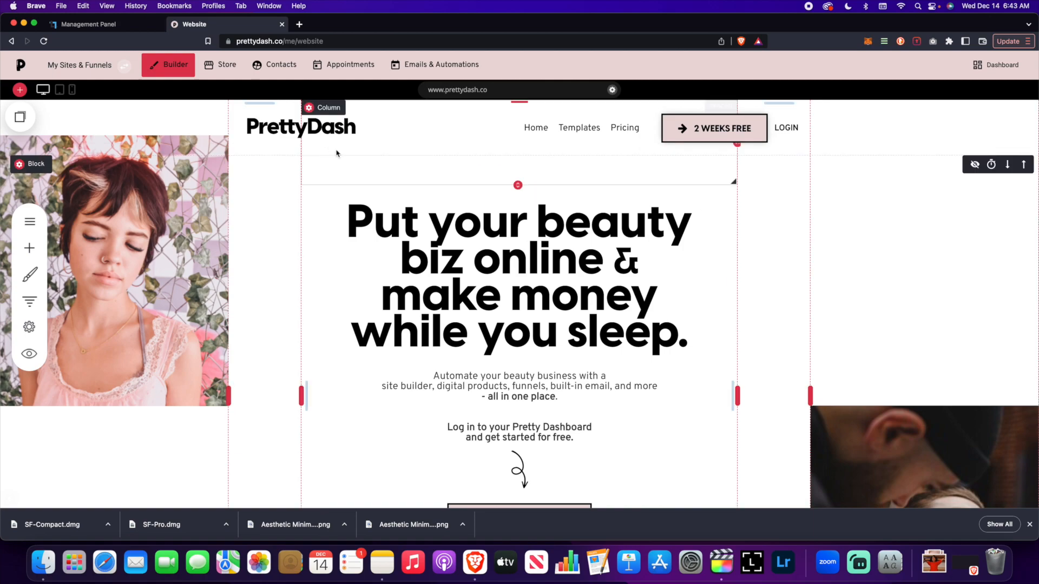
# Open the Appointments area and review its booking events, schedule, operators and services pages
pyautogui.click(335, 71)
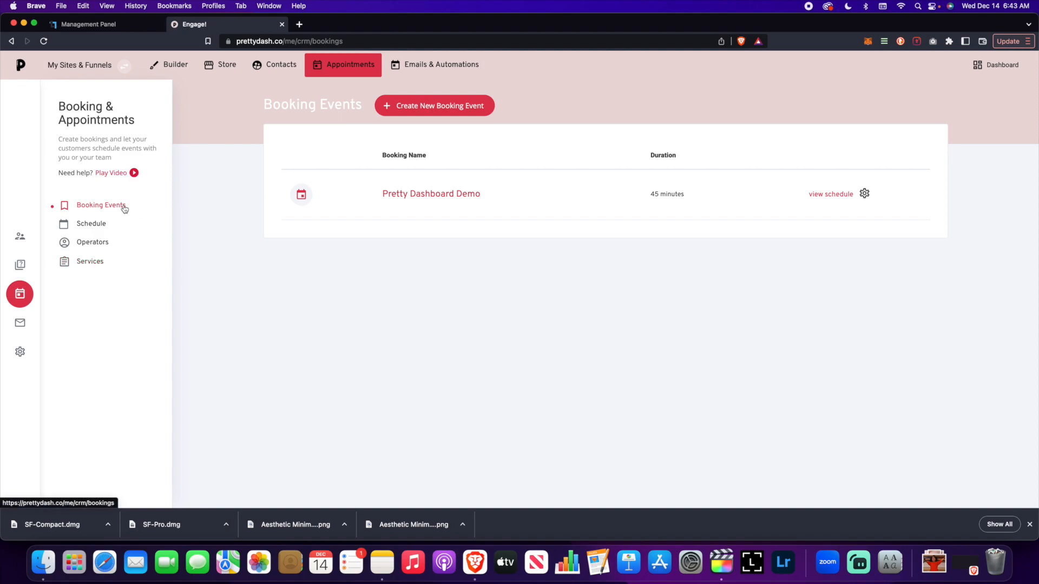
pyautogui.click(104, 226)
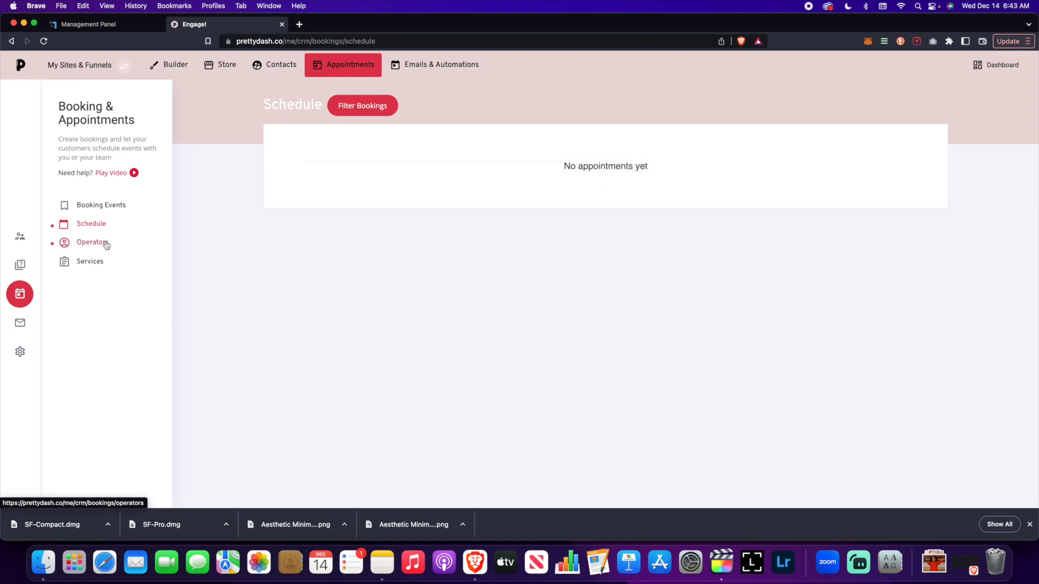
pyautogui.click(107, 245)
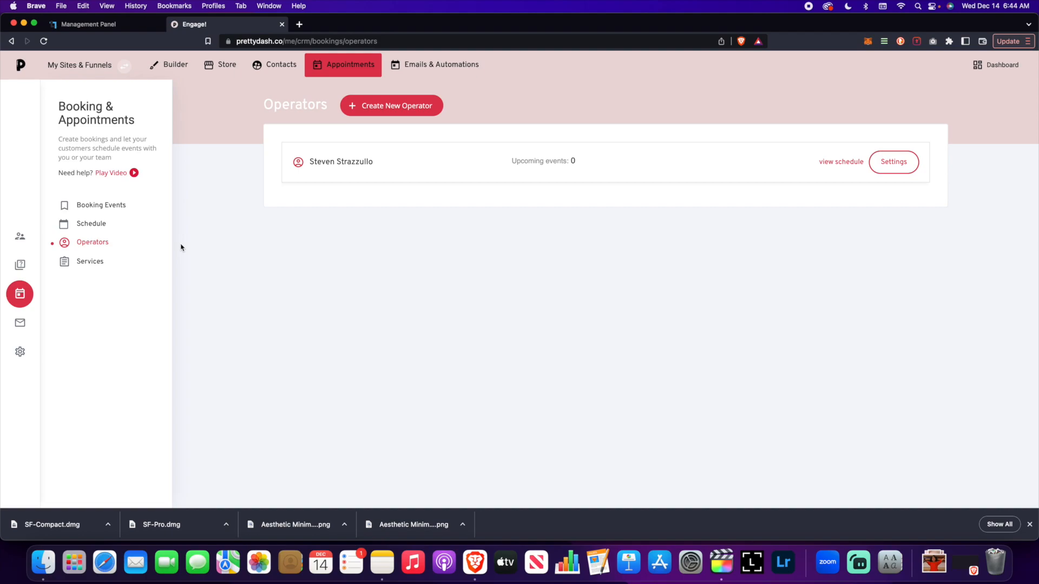
pyautogui.click(88, 262)
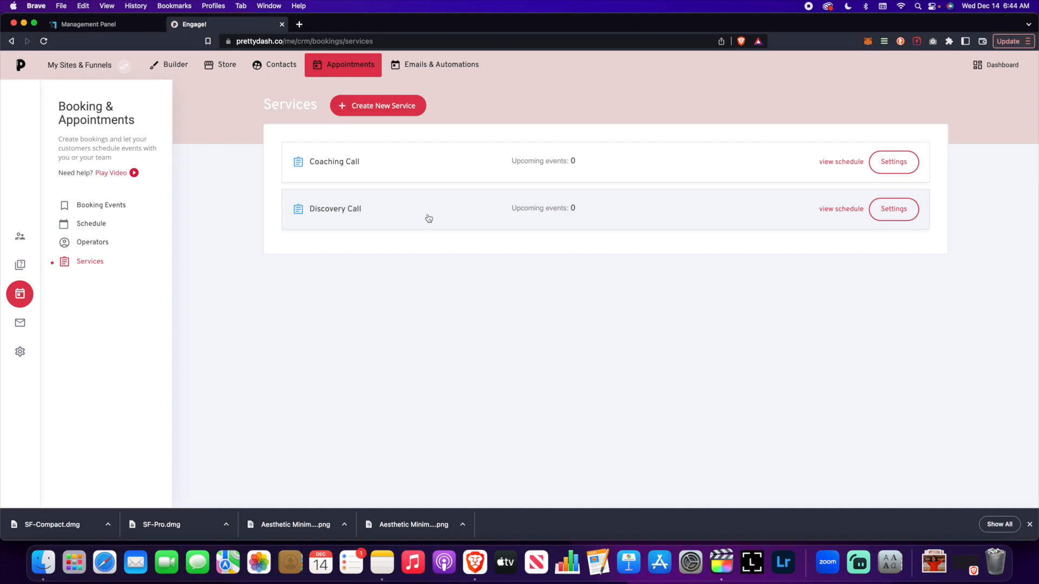
# Create a new booking event named "Pretty Dashboard Booking"
pyautogui.click(121, 207)
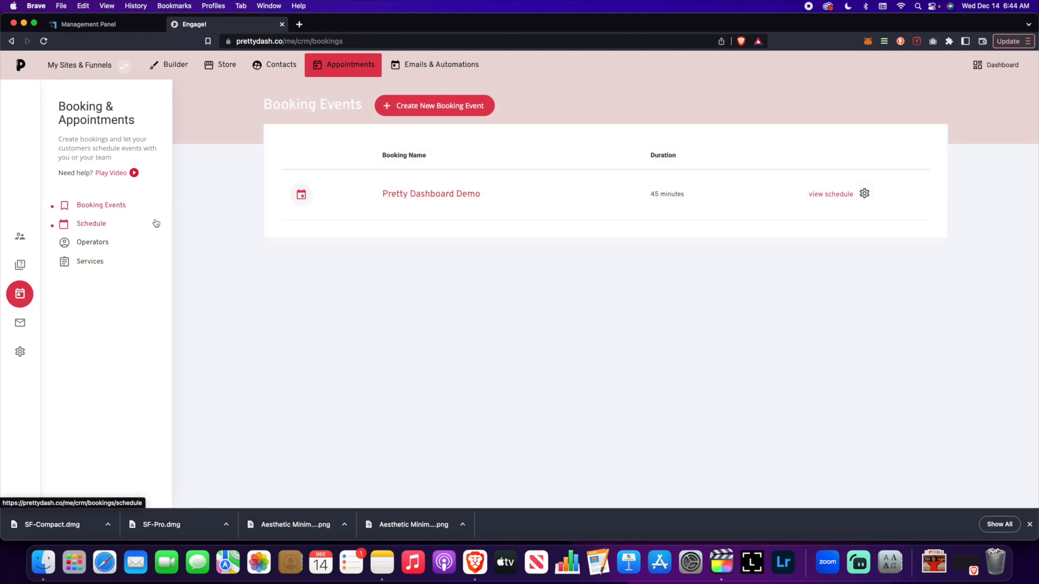
pyautogui.click(394, 109)
pyautogui.click(494, 237)
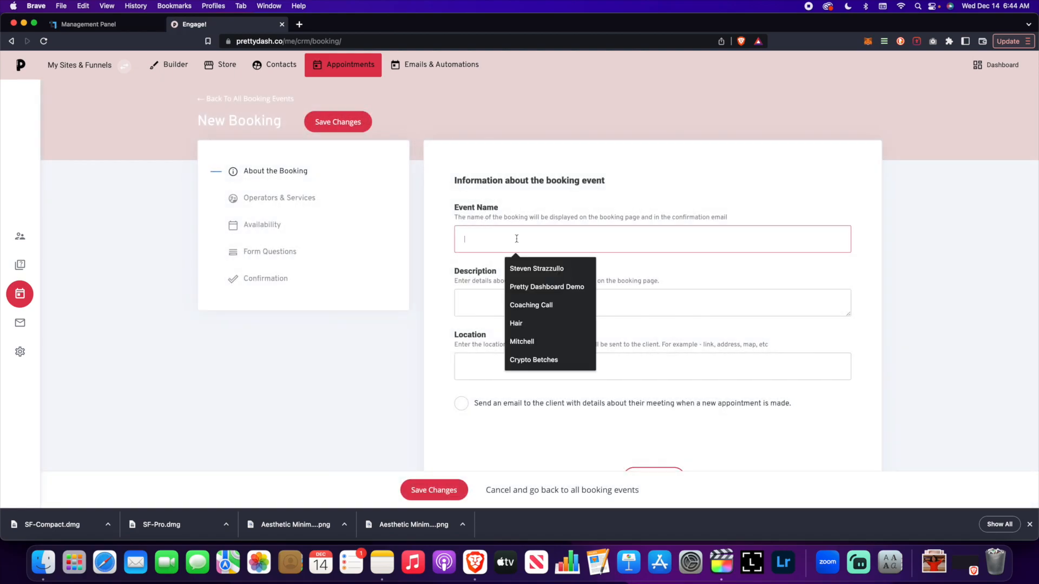
pyautogui.write('Pretty Dashboard Booking')
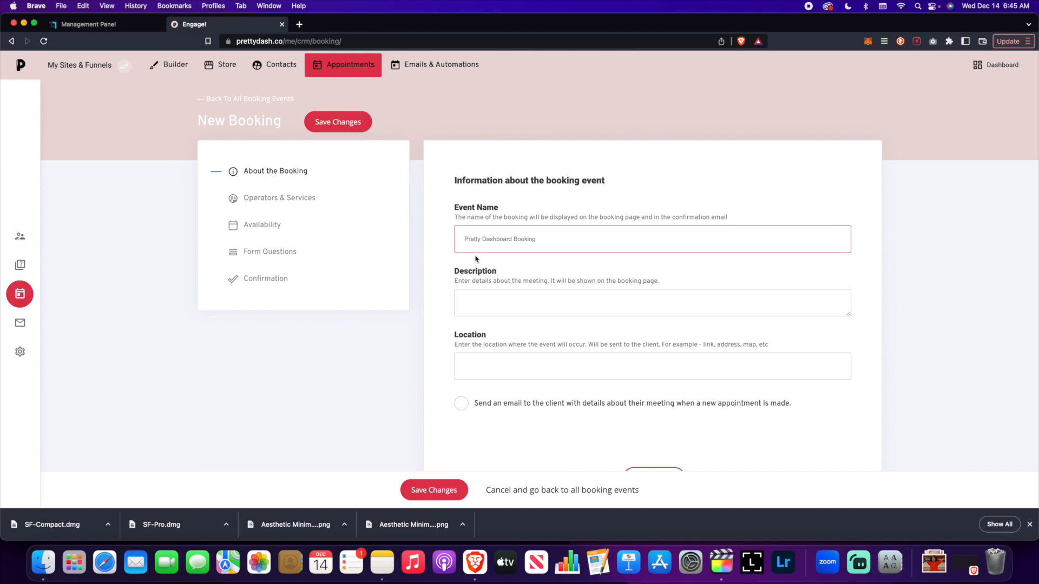
# Set the event location to Zoom and enable the email that sends clients details about new appointments
pyautogui.click(526, 308)
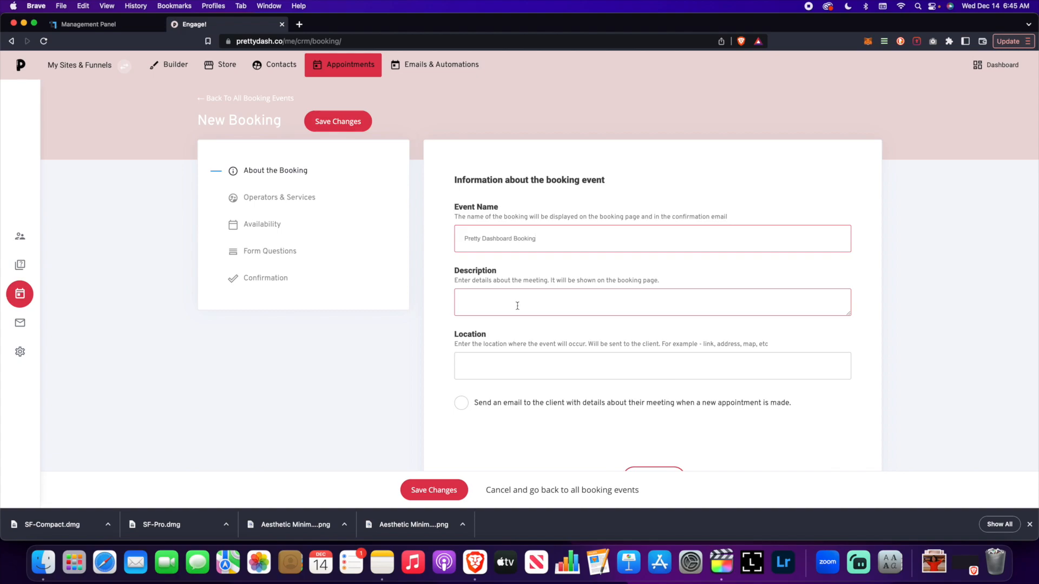
pyautogui.click(560, 366)
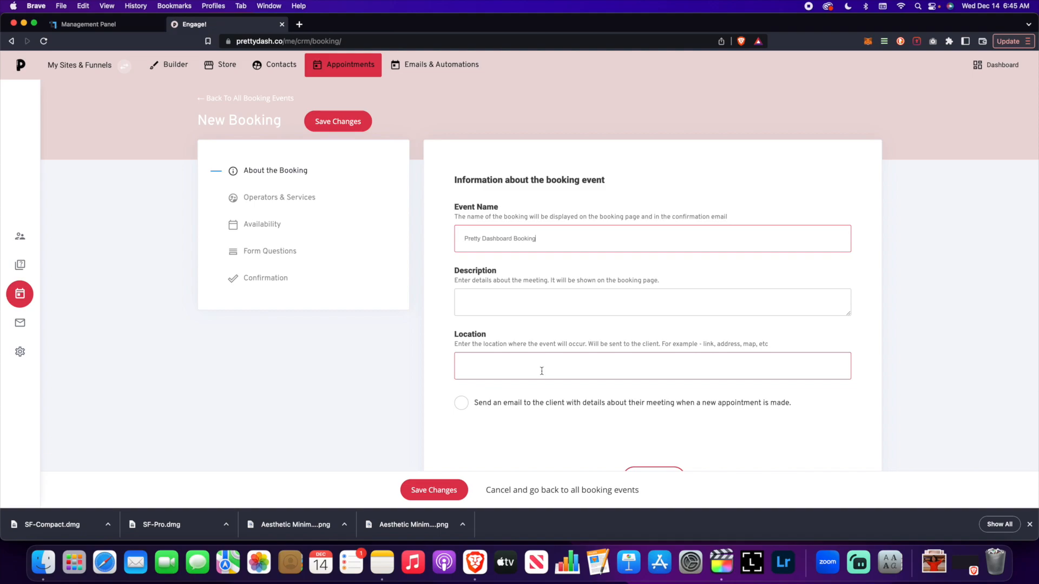
pyautogui.click(542, 371)
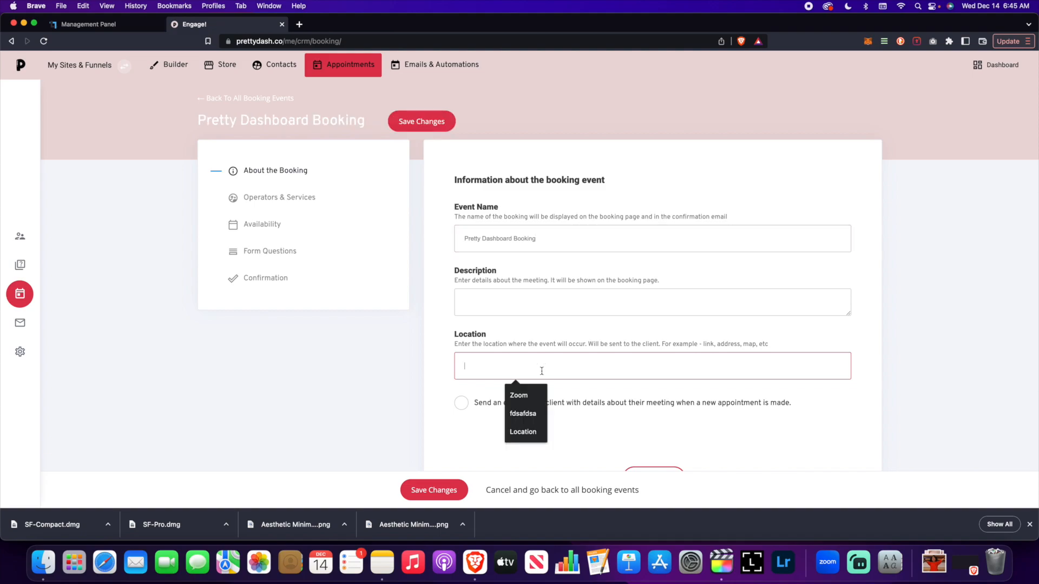
pyautogui.write('Zoom')
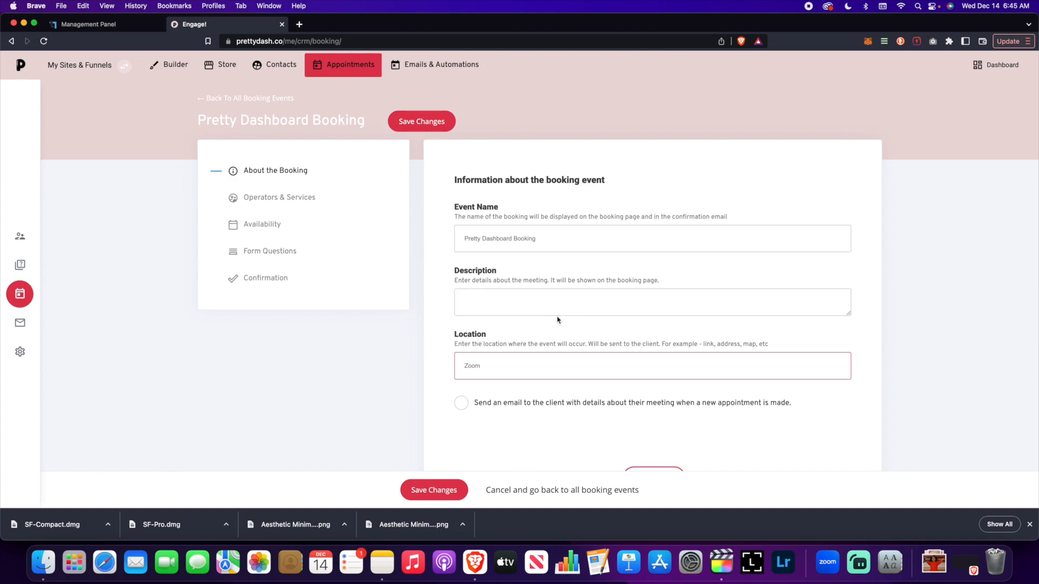
pyautogui.click(493, 387)
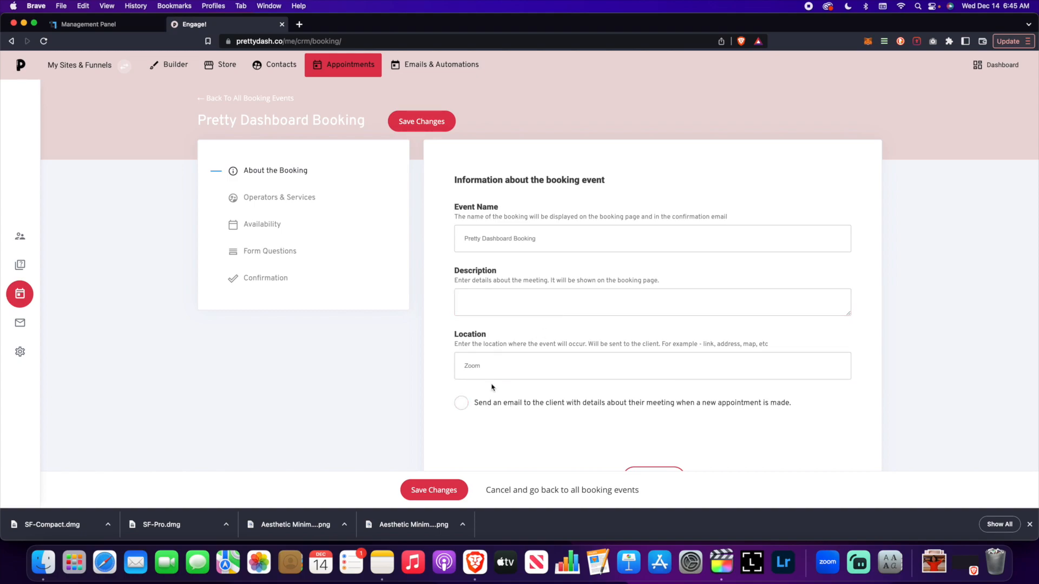
pyautogui.click(463, 404)
# Continue to the booking's operators and services settings and add the existing operator to host the meeting
pyautogui.click(655, 469)
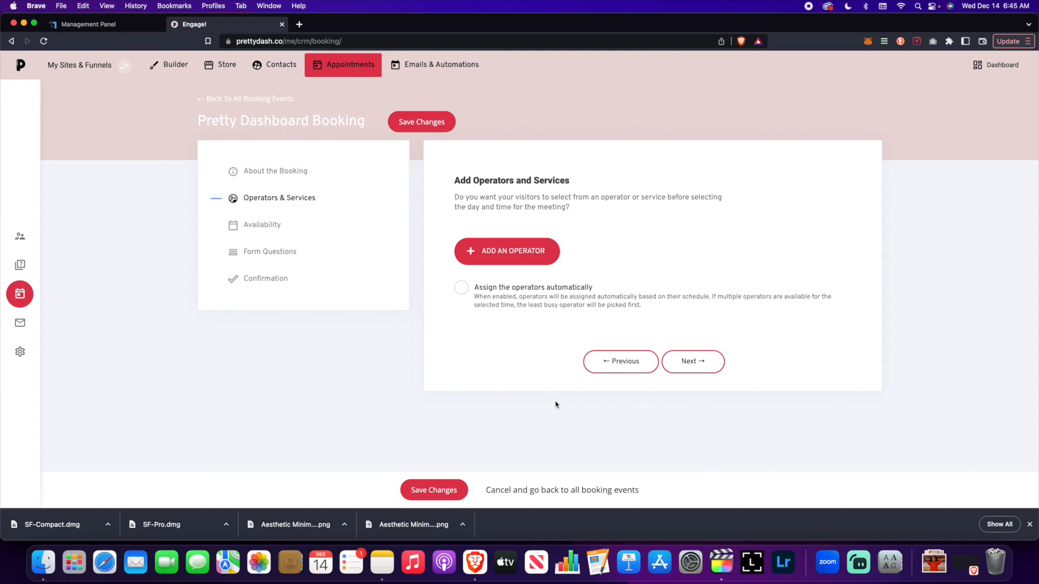
pyautogui.click(479, 263)
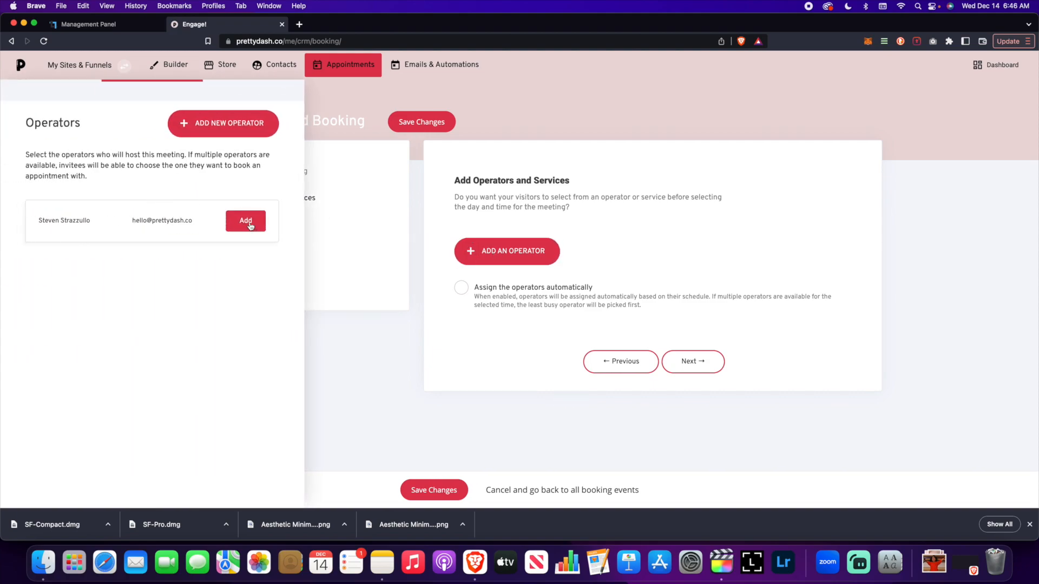
pyautogui.click(250, 225)
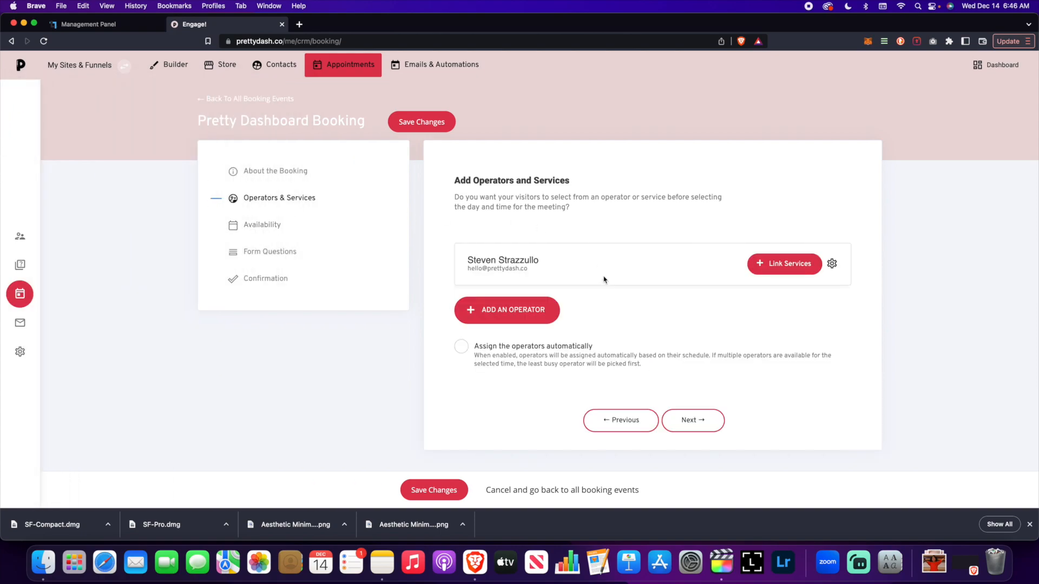
pyautogui.click(591, 347)
pyautogui.click(501, 346)
# Continue to the availability settings and set the booking type to "Group - multiple attendees can join"
pyautogui.click(704, 421)
pyautogui.scroll(-3, 689, 329)
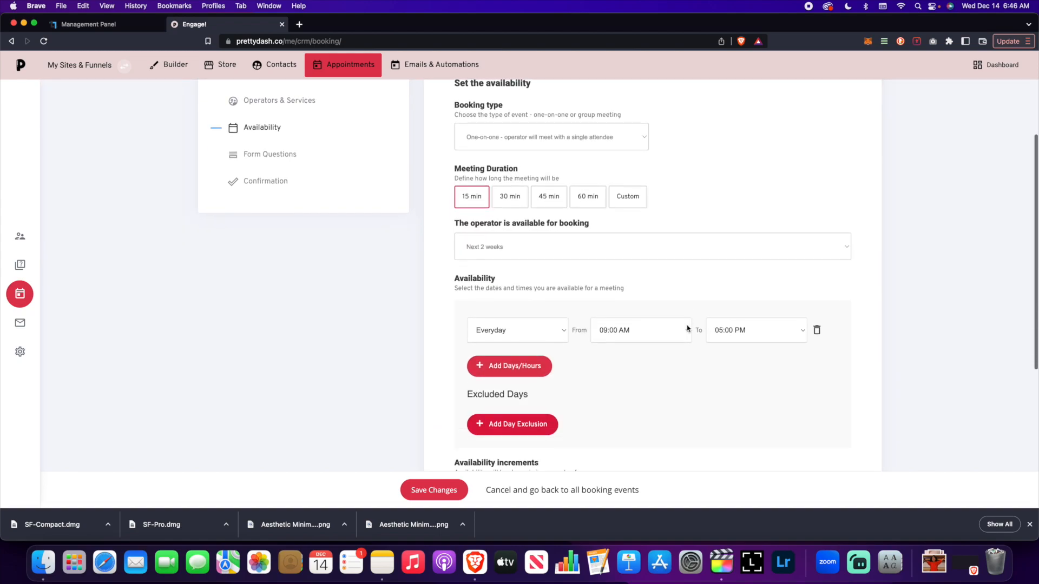
pyautogui.scroll(2, 687, 329)
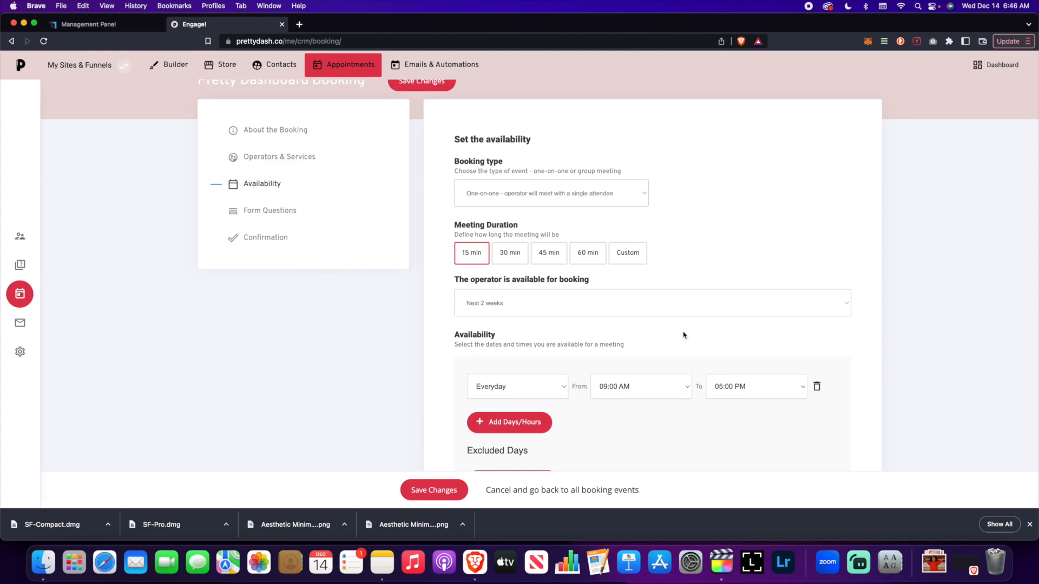
pyautogui.click(634, 197)
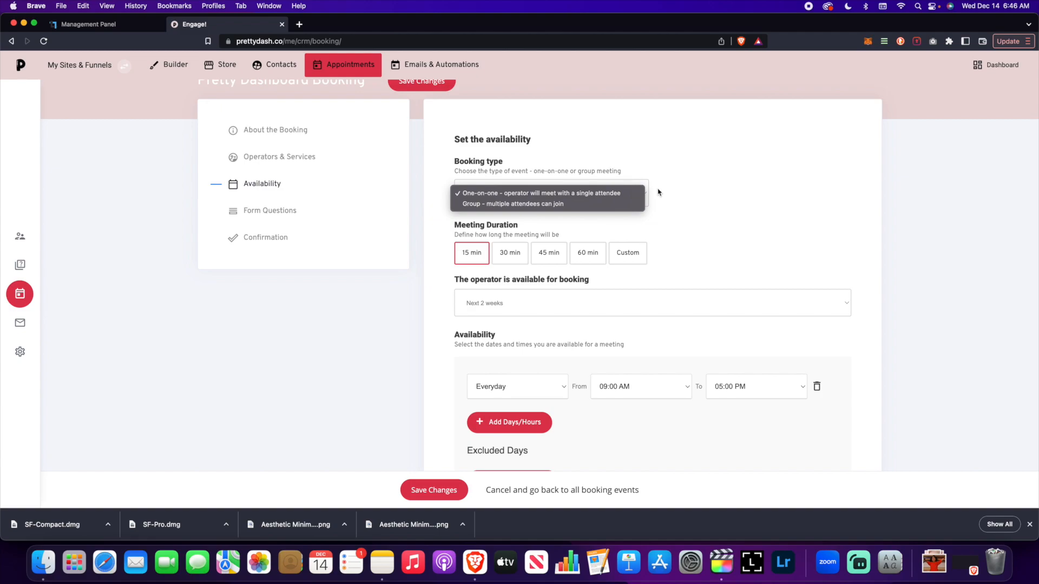
pyautogui.click(627, 203)
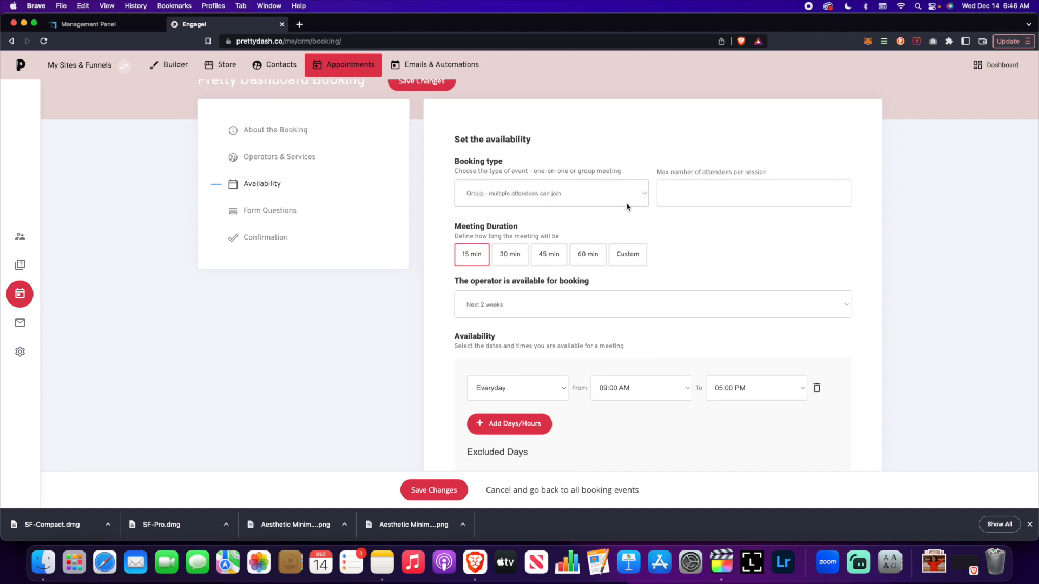
pyautogui.click(674, 189)
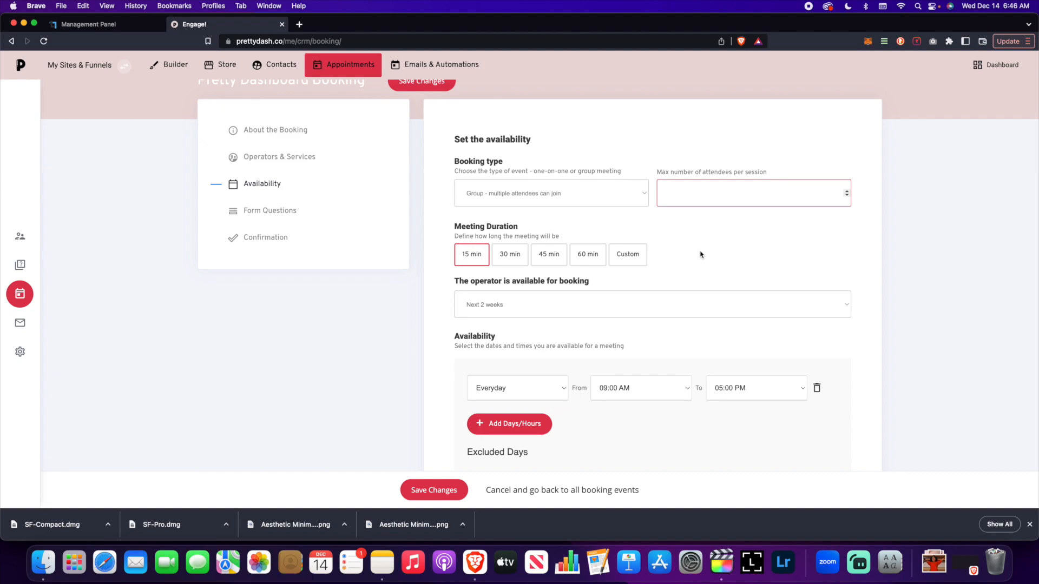
# Examine the options for how far ahead the operator can be booked and for the available days
pyautogui.scroll(-3, 700, 254)
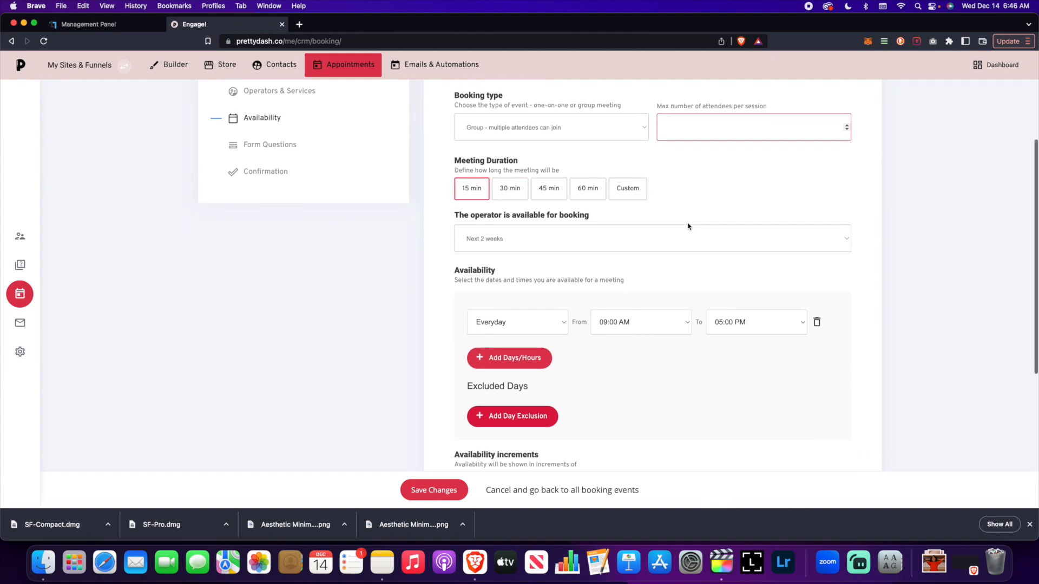
pyautogui.click(604, 220)
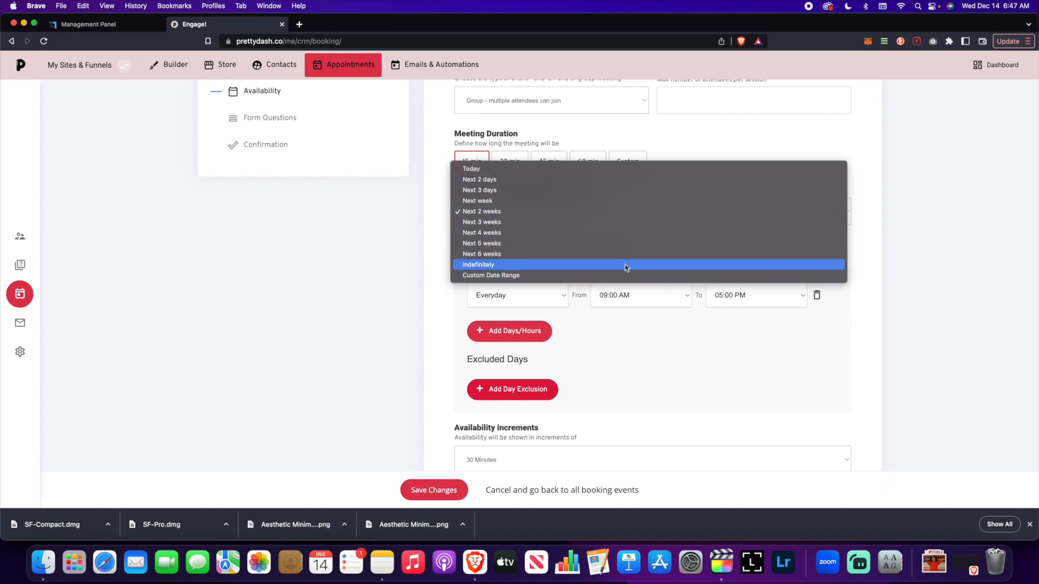
pyautogui.click(909, 246)
pyautogui.scroll(-2, 546, 280)
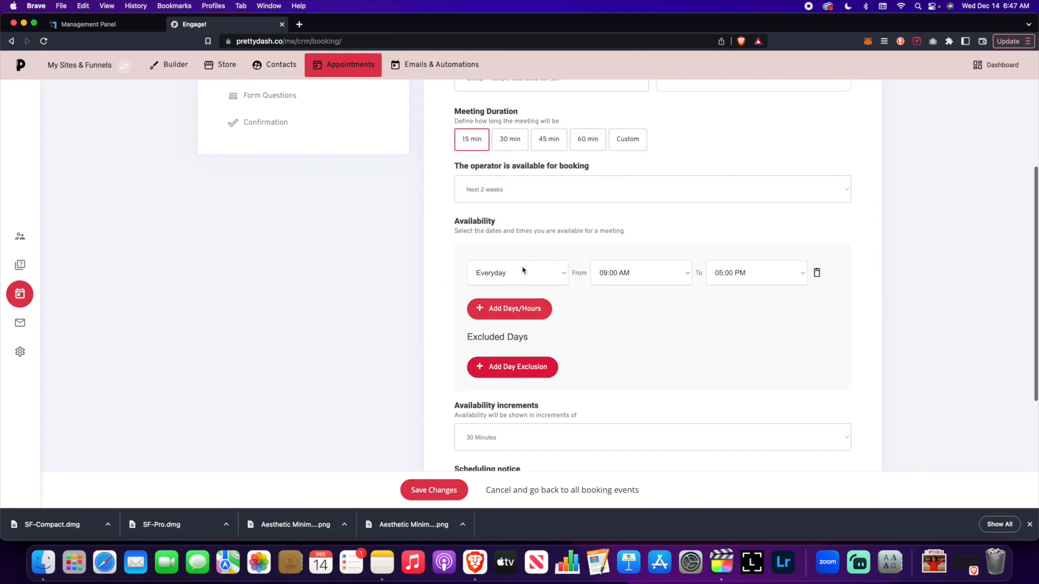
pyautogui.click(548, 250)
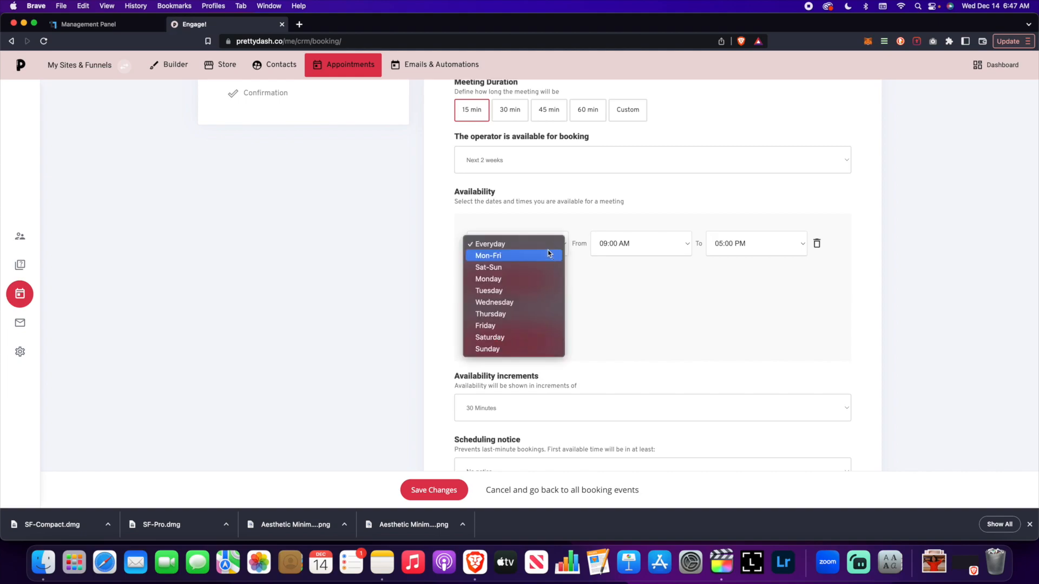
pyautogui.click(623, 274)
pyautogui.click(557, 248)
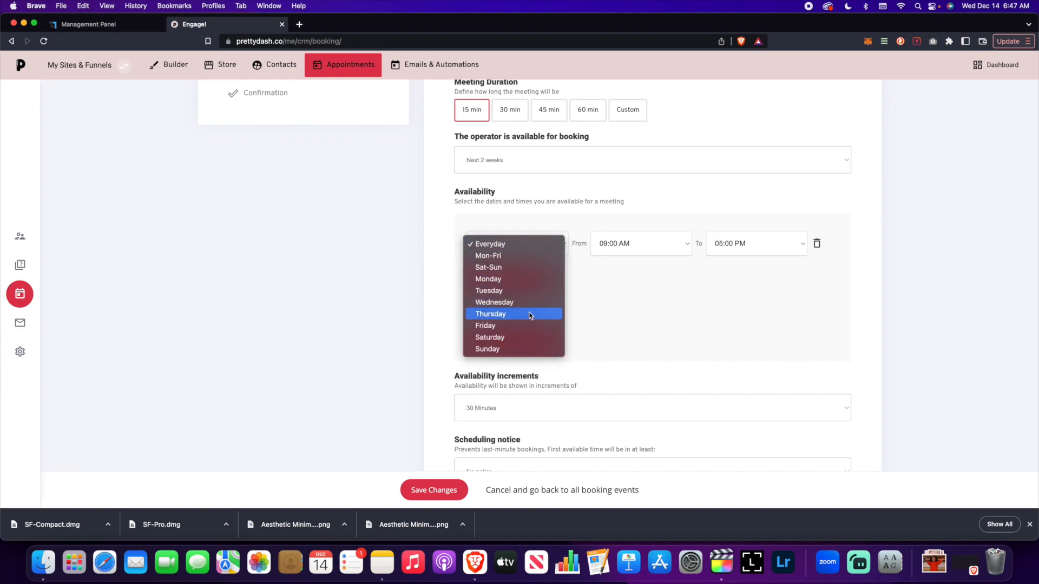
pyautogui.click(644, 294)
# Add an excluded date range from 12/22/2022 to 12/27/2022 to the booking's availability
pyautogui.scroll(-5, 505, 248)
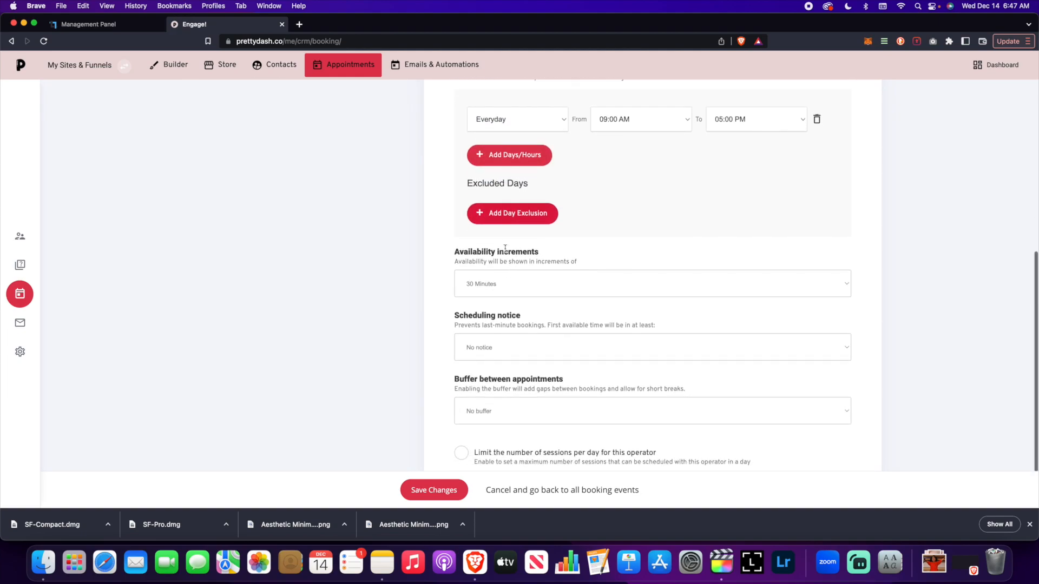
pyautogui.click(608, 215)
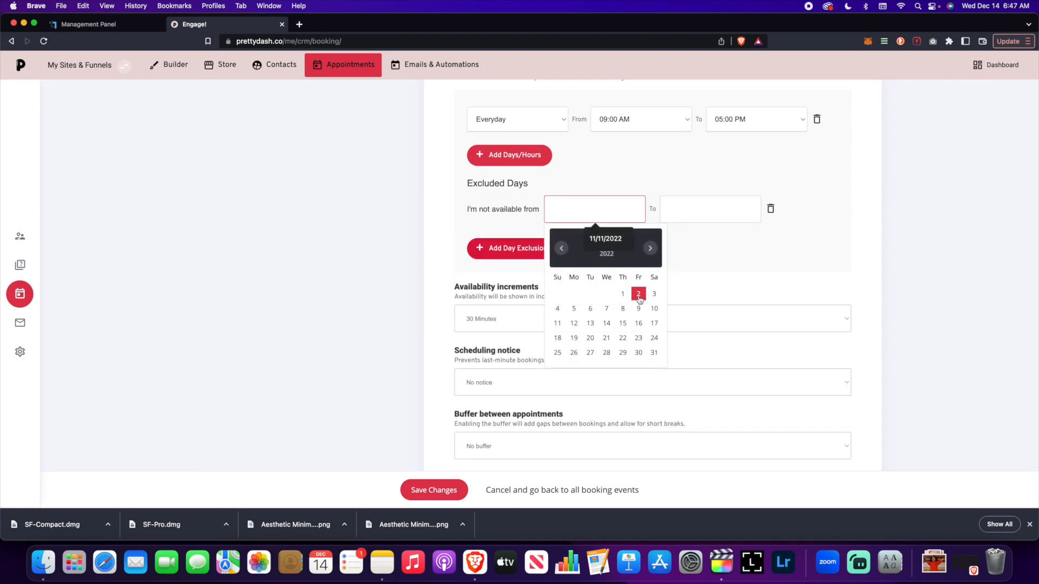
pyautogui.click(650, 249)
pyautogui.click(562, 248)
pyautogui.click(623, 338)
pyautogui.click(708, 210)
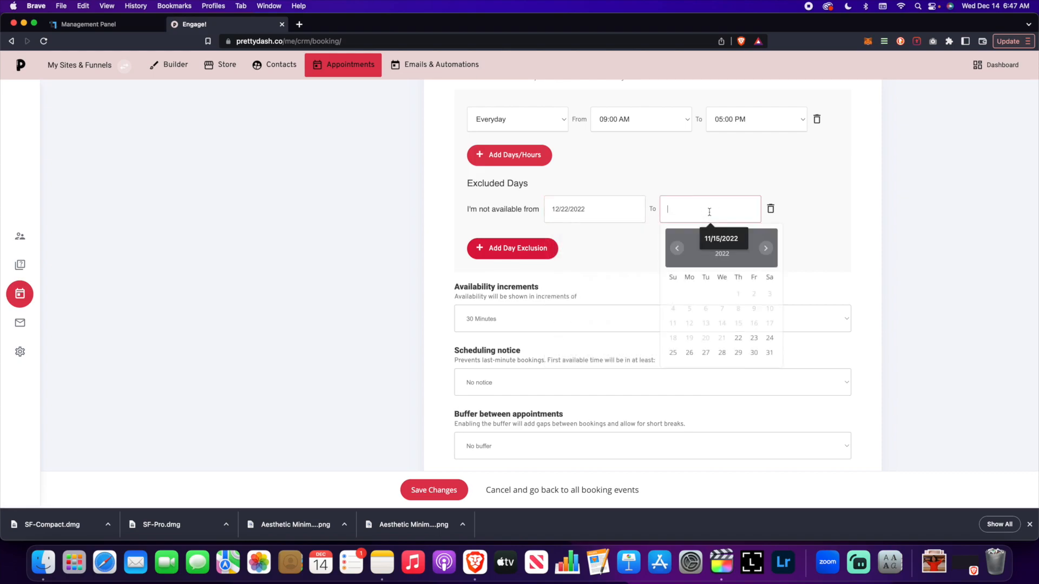
pyautogui.click(706, 353)
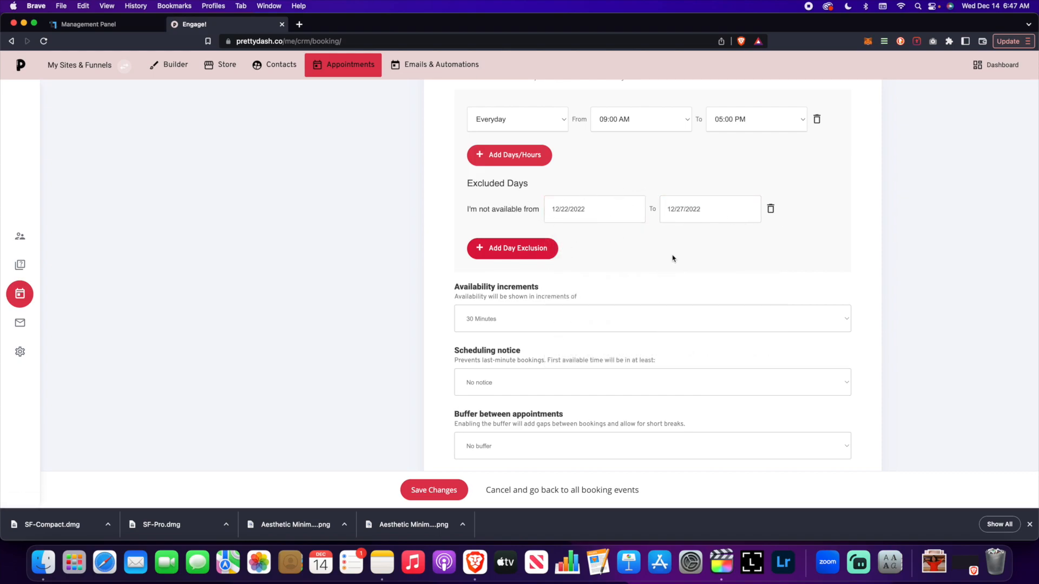
# Review the availability hours, availability increments, scheduling notice and appointment buffer settings
pyautogui.scroll(-2, 675, 267)
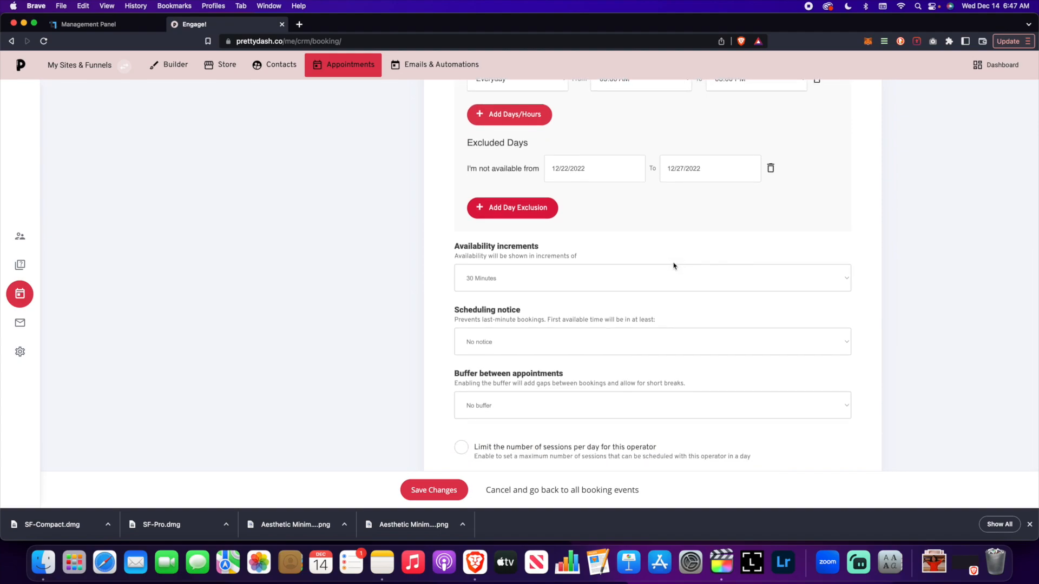
pyautogui.scroll(2, 666, 258)
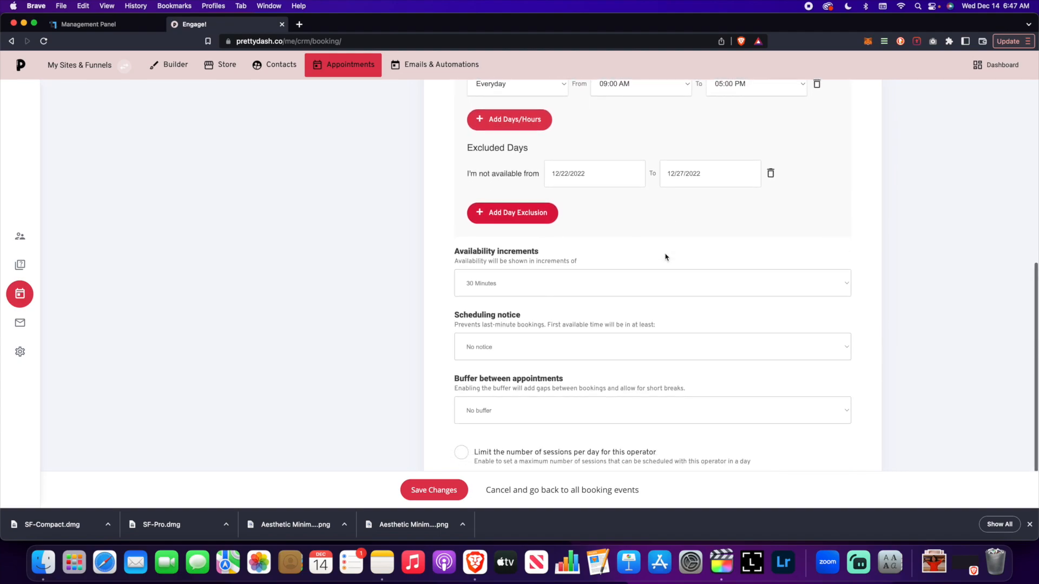
pyautogui.scroll(-2, 666, 258)
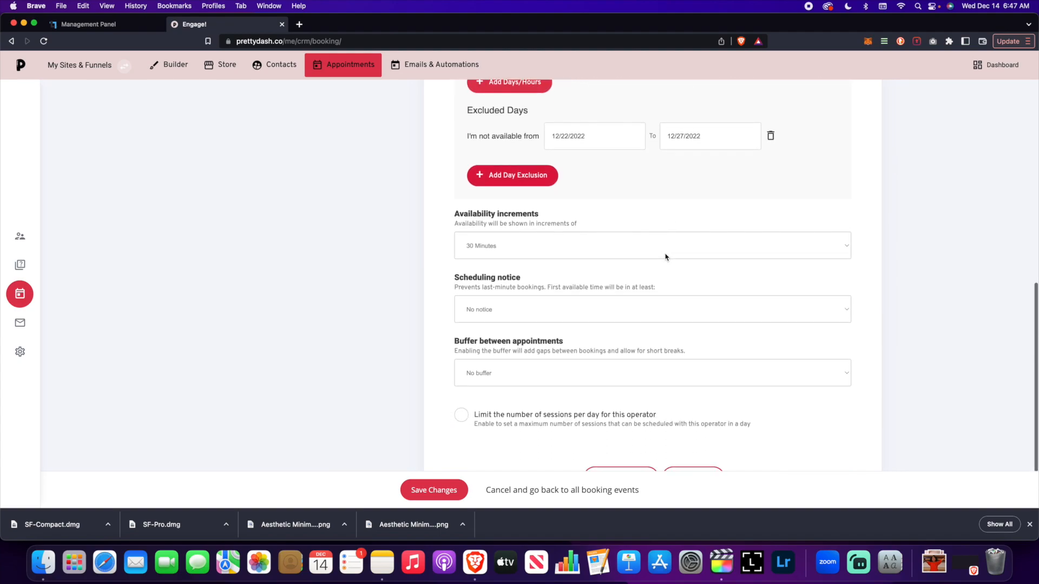
pyautogui.click(577, 256)
pyautogui.scroll(1, 600, 193)
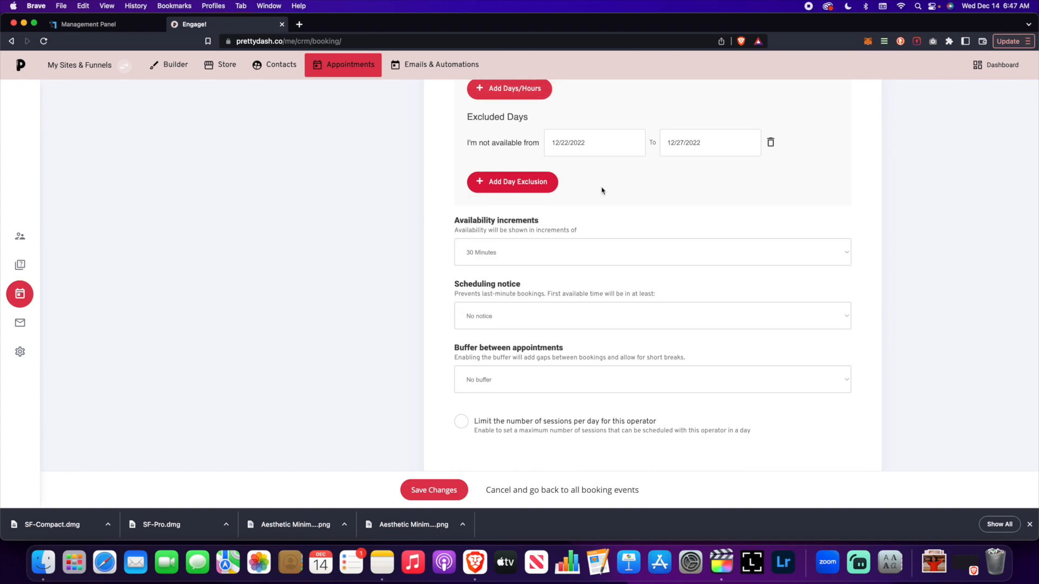
pyautogui.scroll(5, 602, 191)
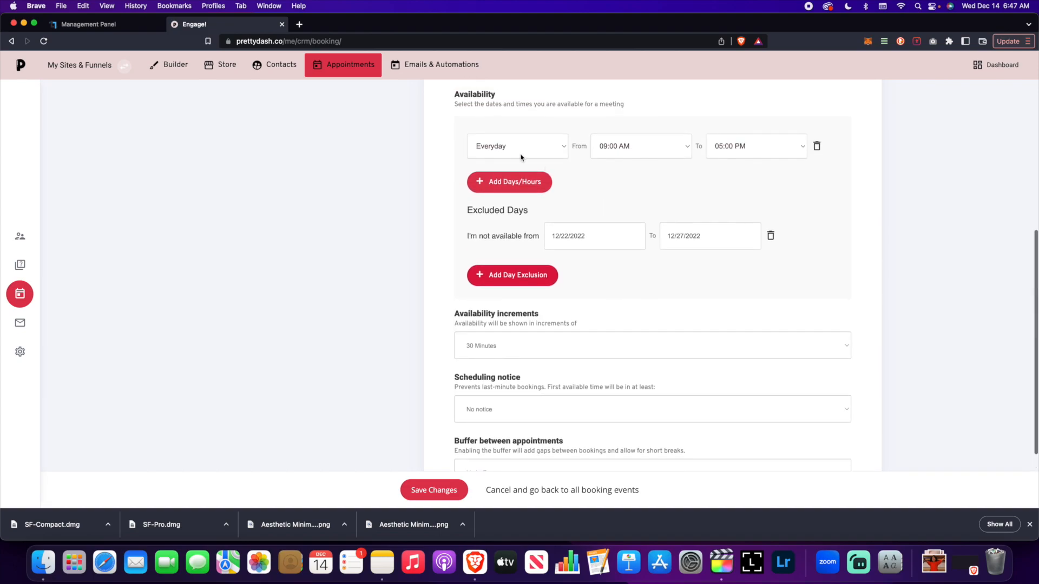
pyautogui.scroll(-5, 611, 267)
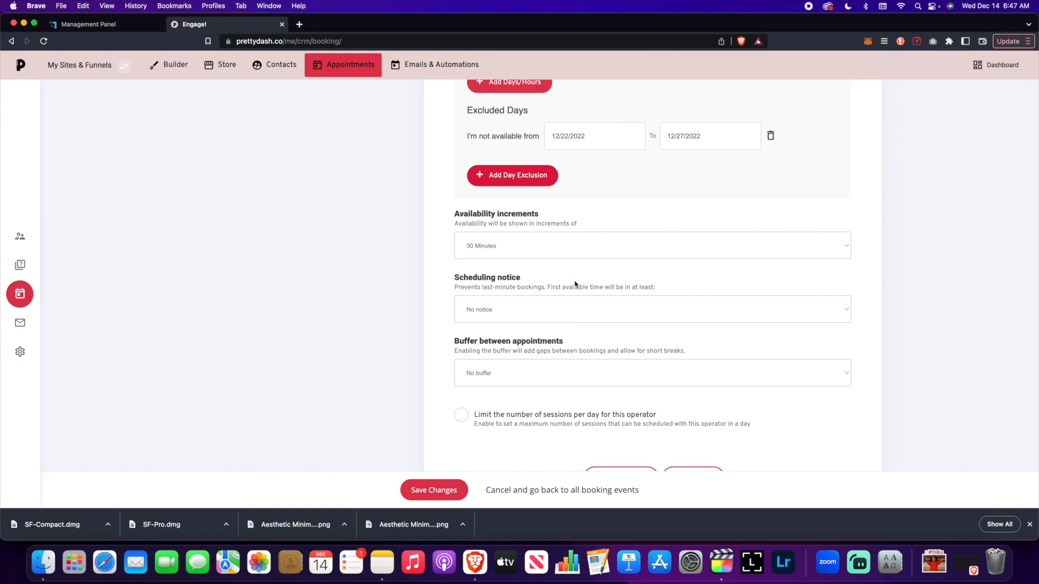
# Examine the available options for the scheduling notice and for the buffer between appointments
pyautogui.click(574, 305)
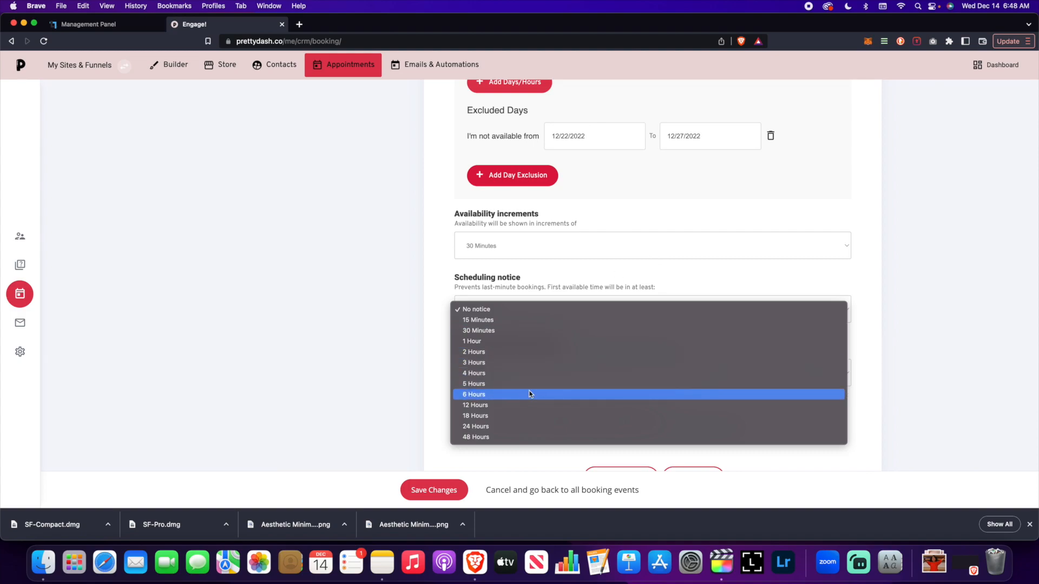
pyautogui.click(691, 266)
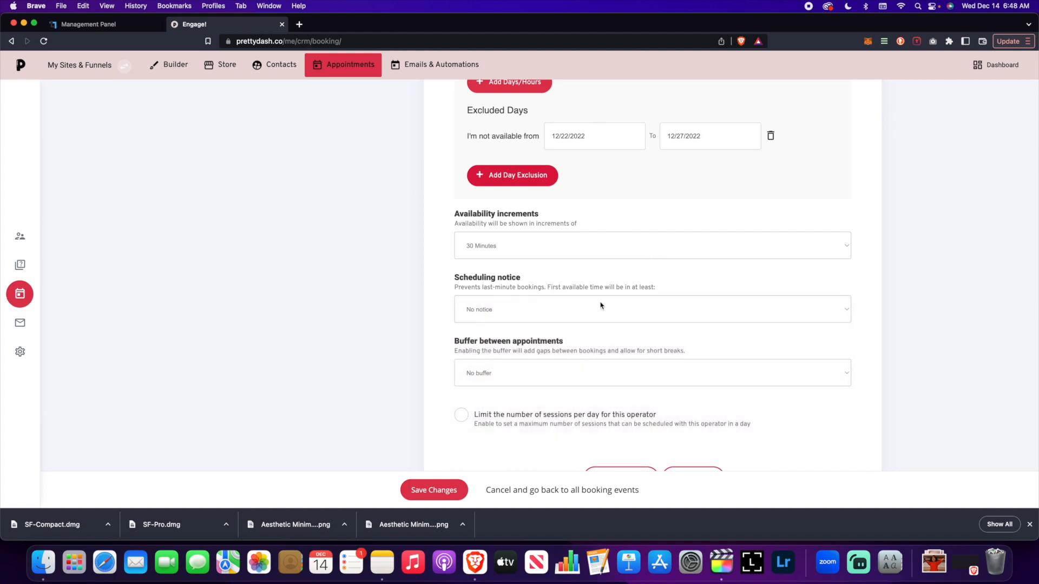
pyautogui.click(517, 379)
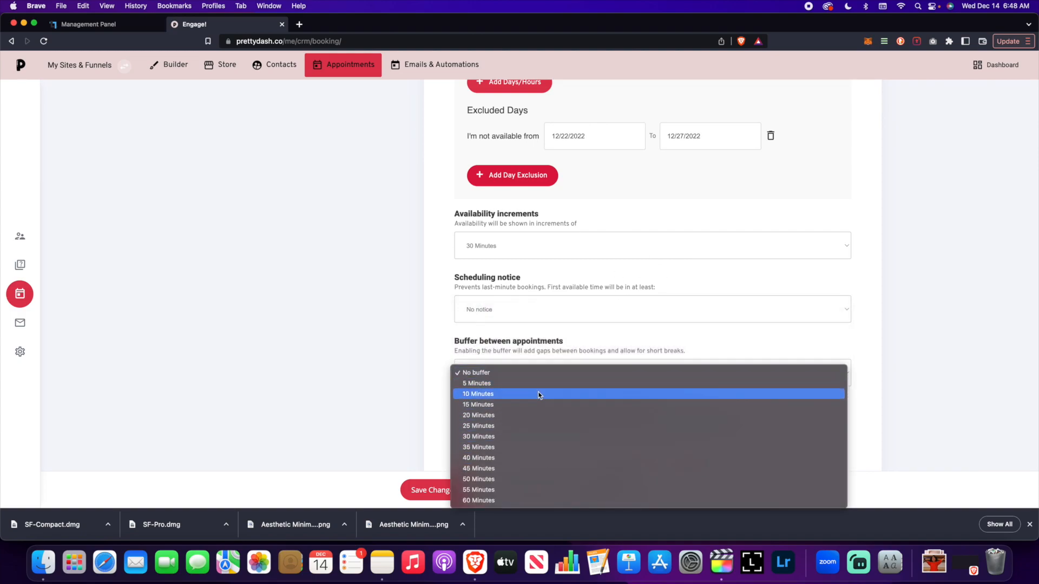
pyautogui.click(588, 346)
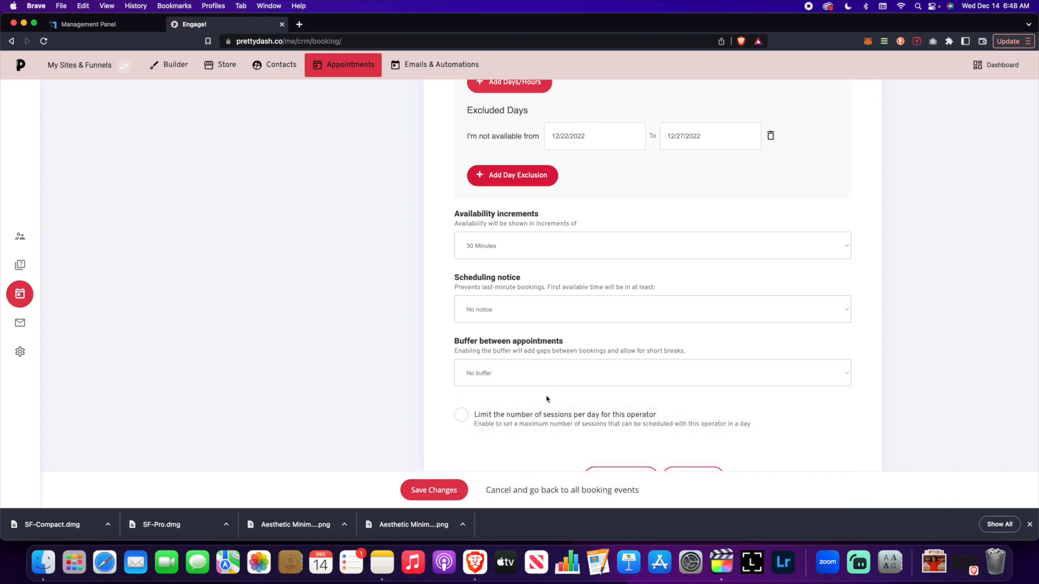
# Limit the operator to a maximum of 15 sessions per day and continue to the form questions
pyautogui.click(463, 418)
pyautogui.click(461, 415)
pyautogui.scroll(-2, 547, 447)
pyautogui.click(521, 414)
pyautogui.write('15')
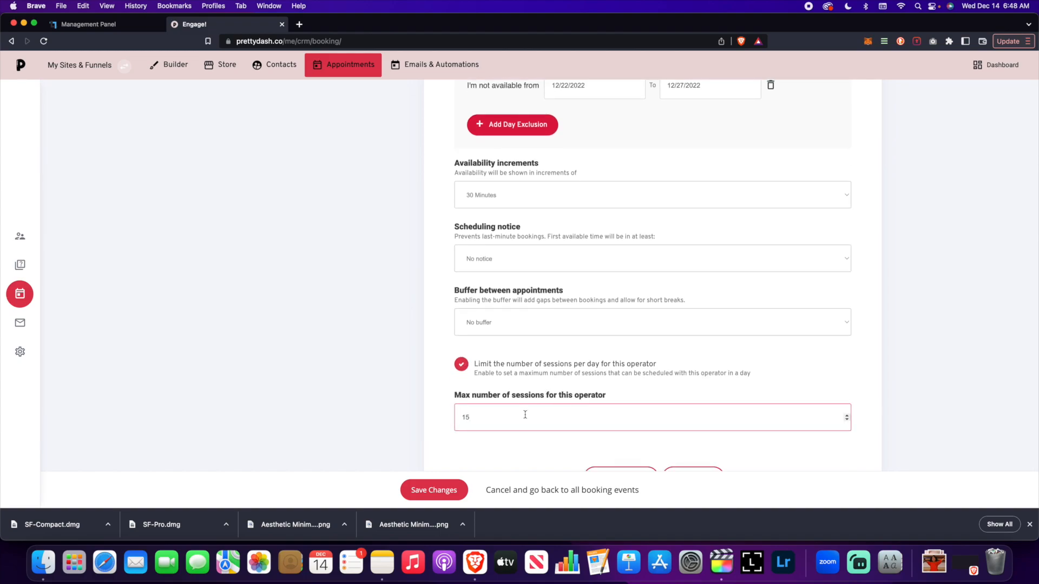
pyautogui.click(700, 469)
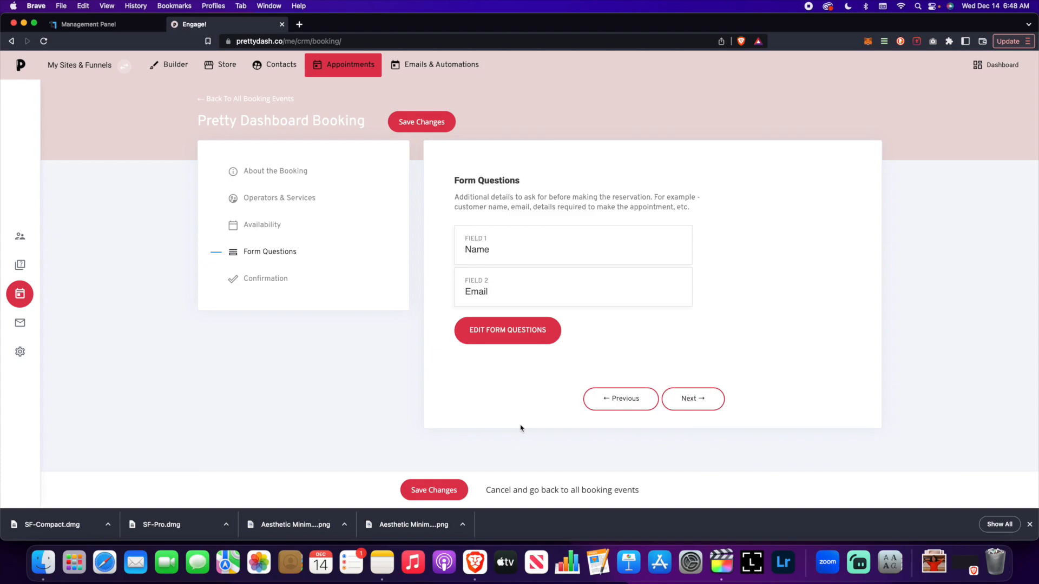
# Examine the booking form's questions and the CRM properties and common fields that can be added to it
pyautogui.click(511, 335)
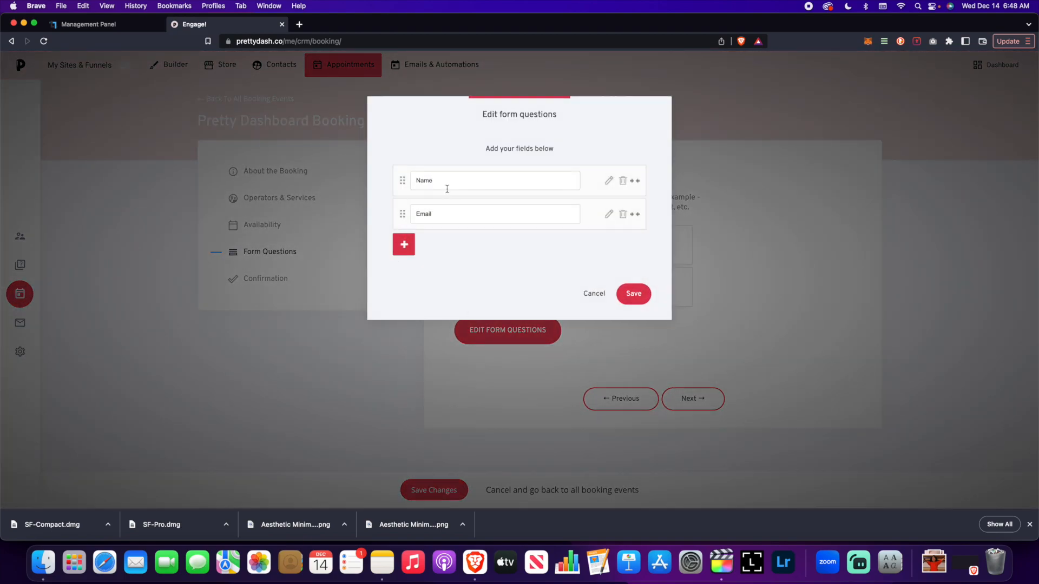
pyautogui.click(410, 245)
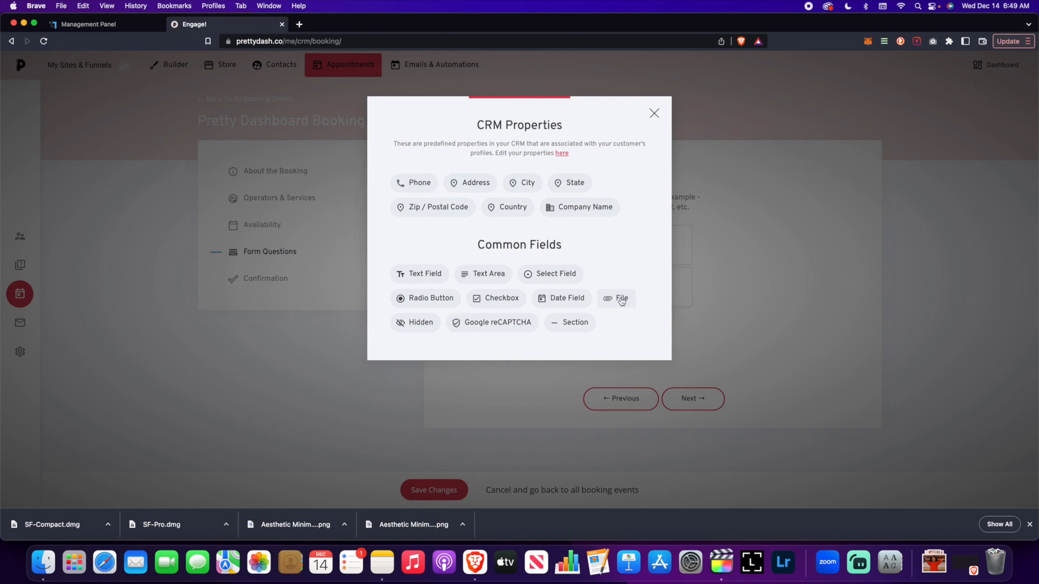
pyautogui.click(654, 114)
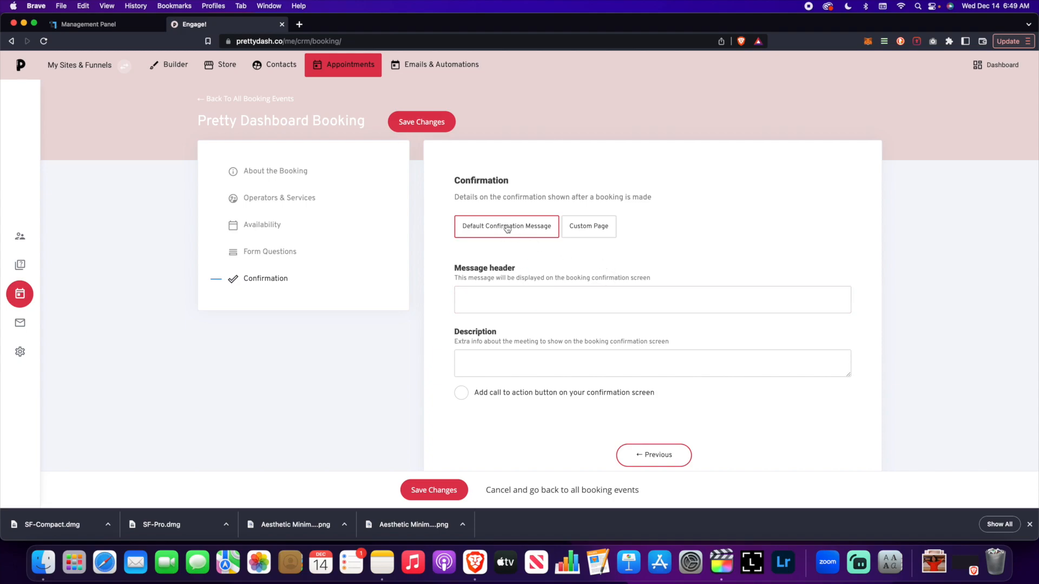
# Look at the custom page option for the booking confirmation, keeping the default confirmation message selected
pyautogui.click(607, 228)
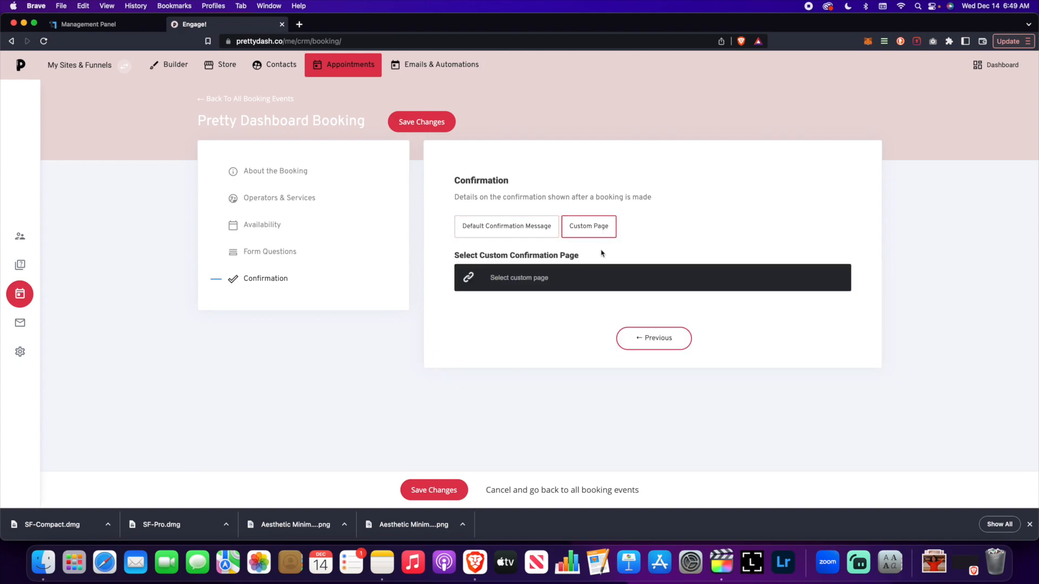
pyautogui.click(517, 227)
pyautogui.click(554, 307)
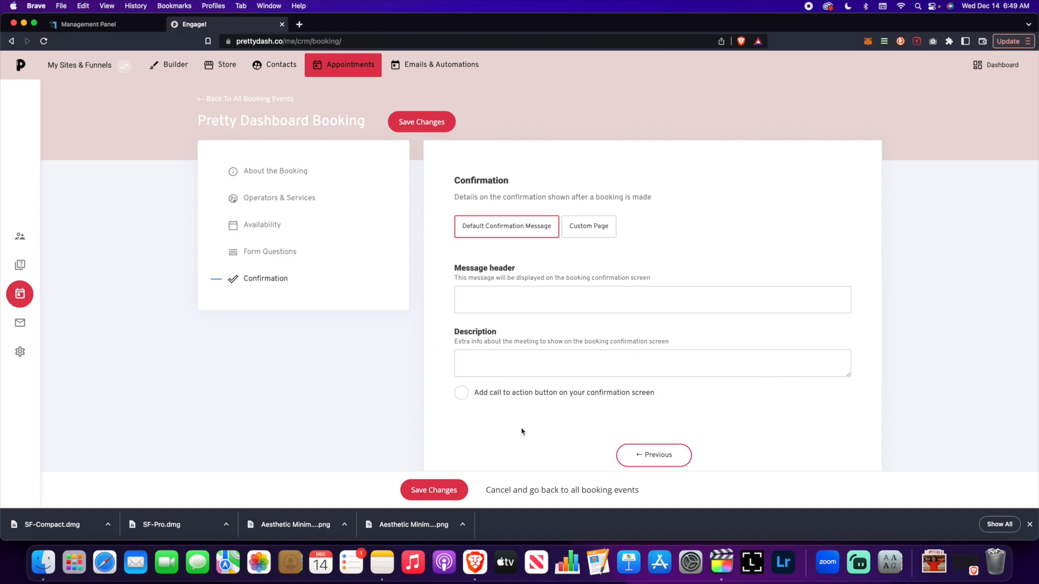
# Enable the call to action button on the confirmation screen and review its text and destination settings
pyautogui.click(461, 393)
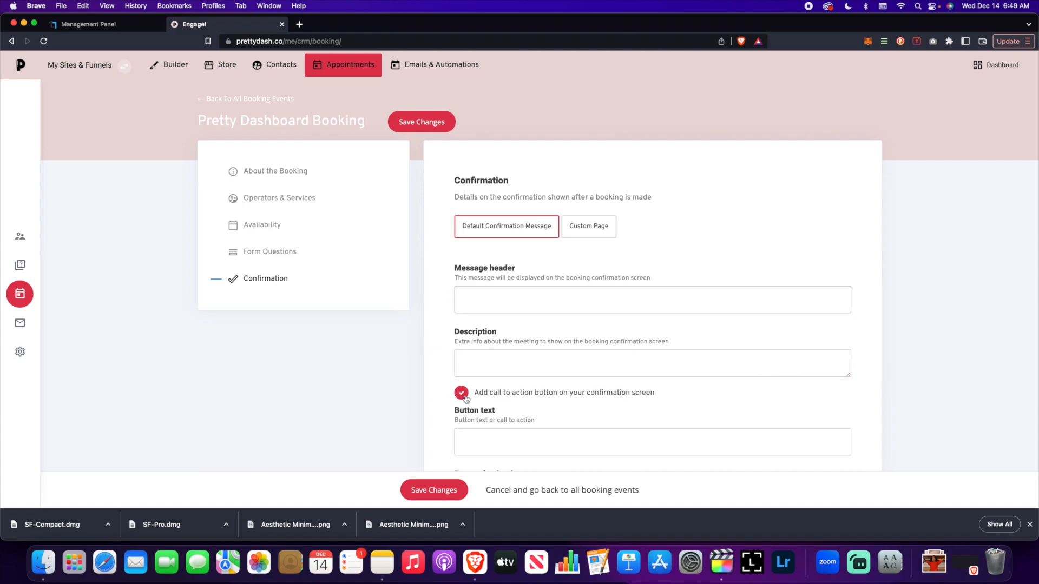
pyautogui.scroll(-3, 541, 391)
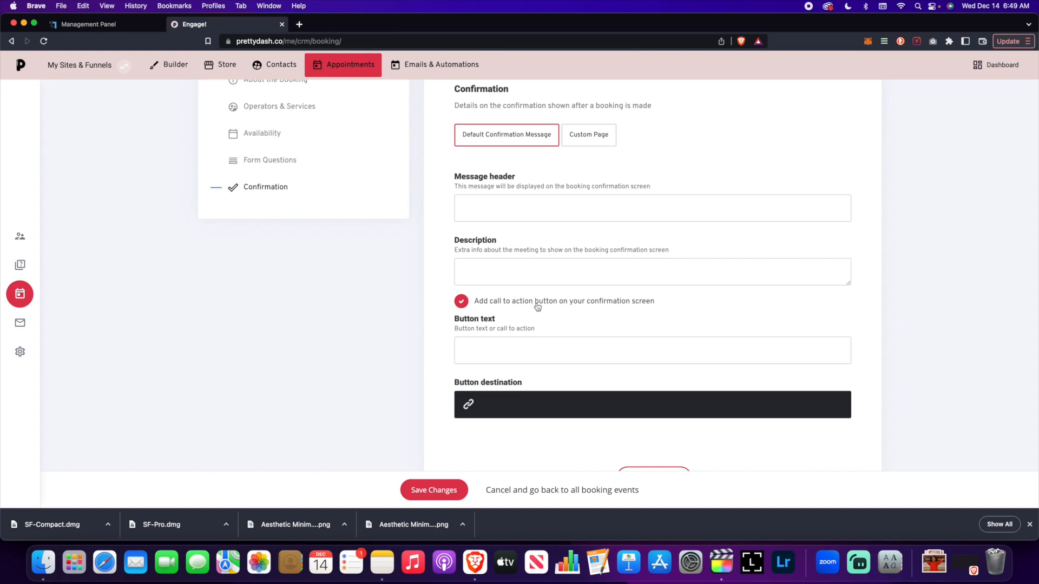
pyautogui.click(526, 407)
pyautogui.click(595, 345)
pyautogui.click(528, 407)
pyautogui.click(601, 349)
# Save the new booking event and return to the list of all booking events
pyautogui.click(664, 473)
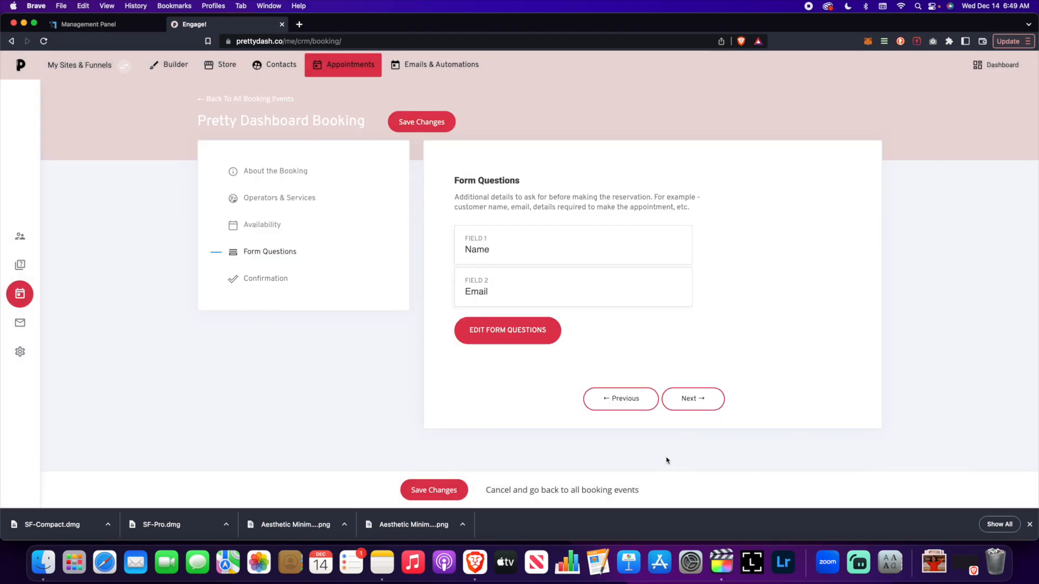
pyautogui.click(680, 399)
pyautogui.click(443, 495)
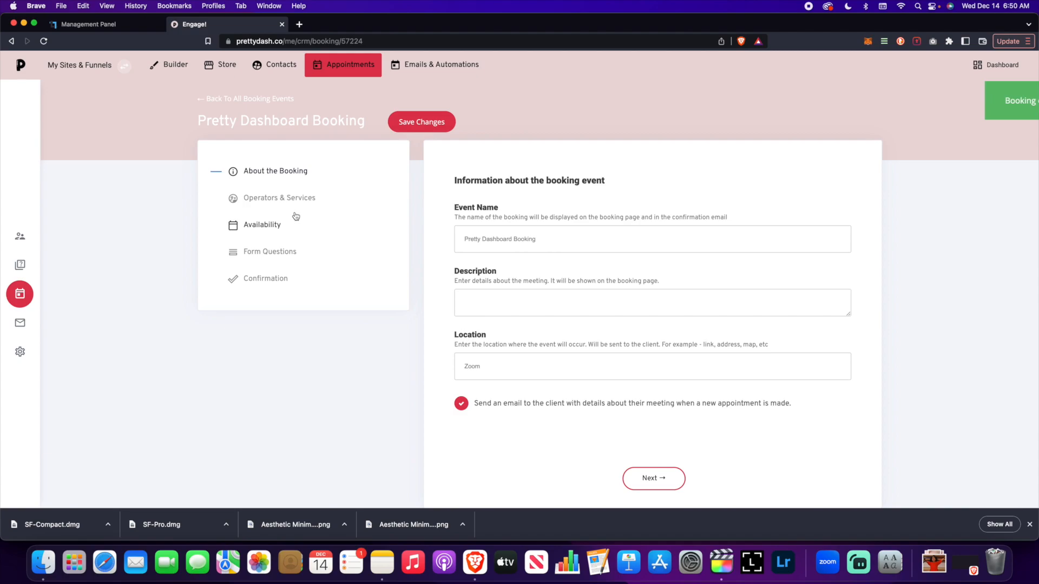
pyautogui.click(250, 100)
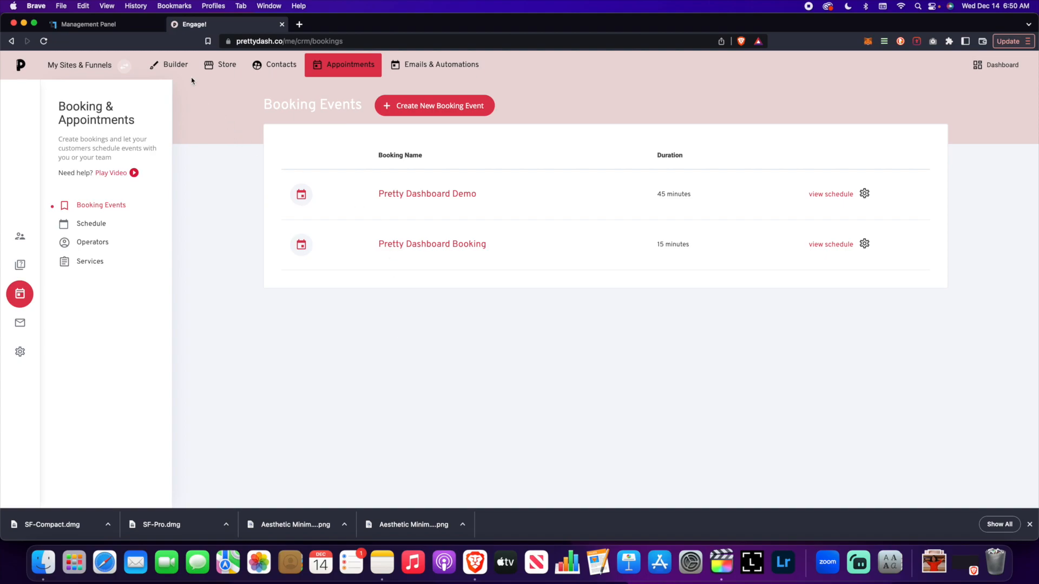
# Add a new empty page named Test Booking to the website in the site builder
pyautogui.click(171, 65)
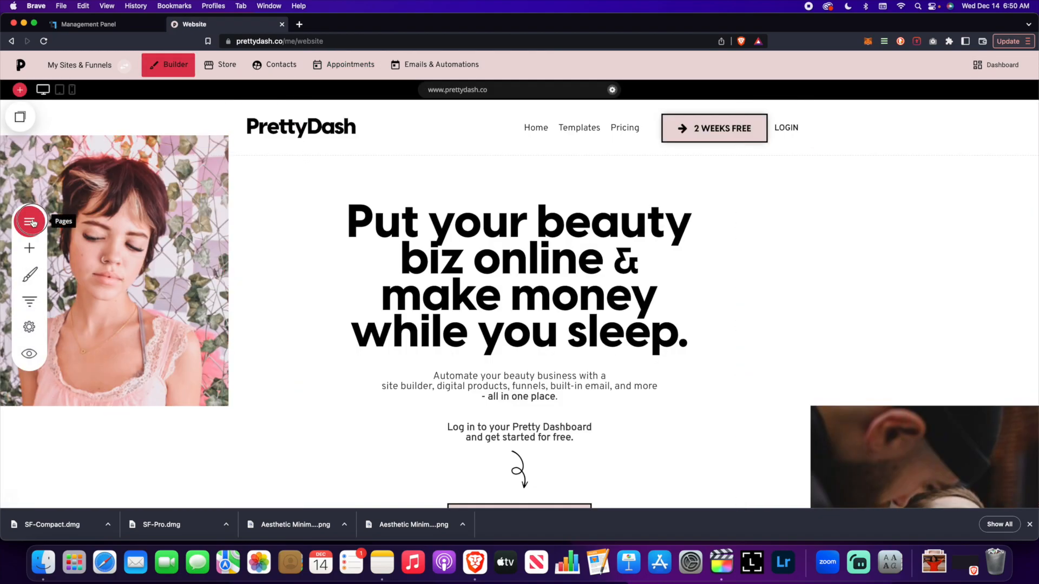
pyautogui.click(30, 221)
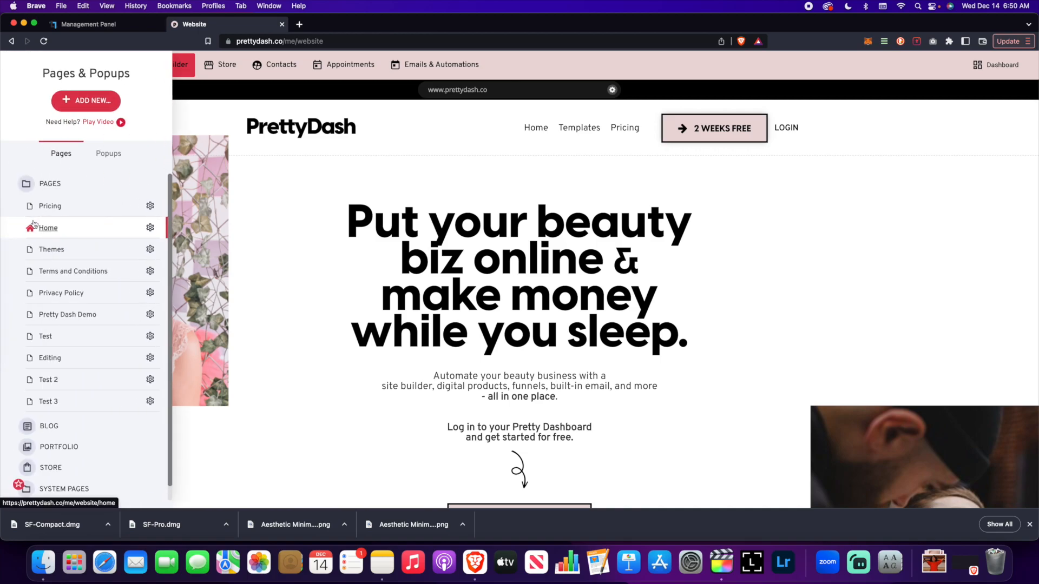
pyautogui.click(70, 103)
pyautogui.click(242, 187)
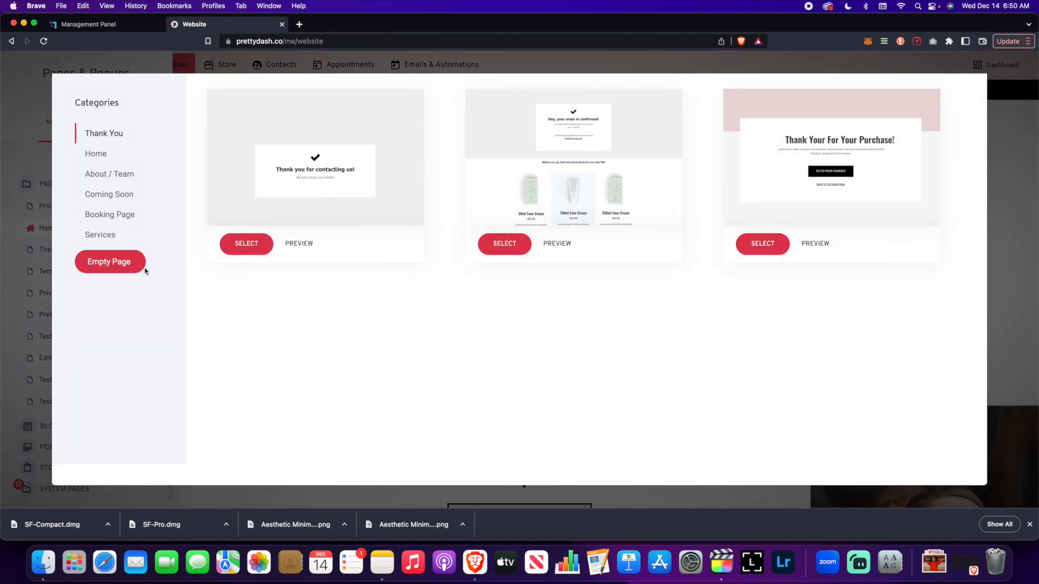
pyautogui.click(137, 265)
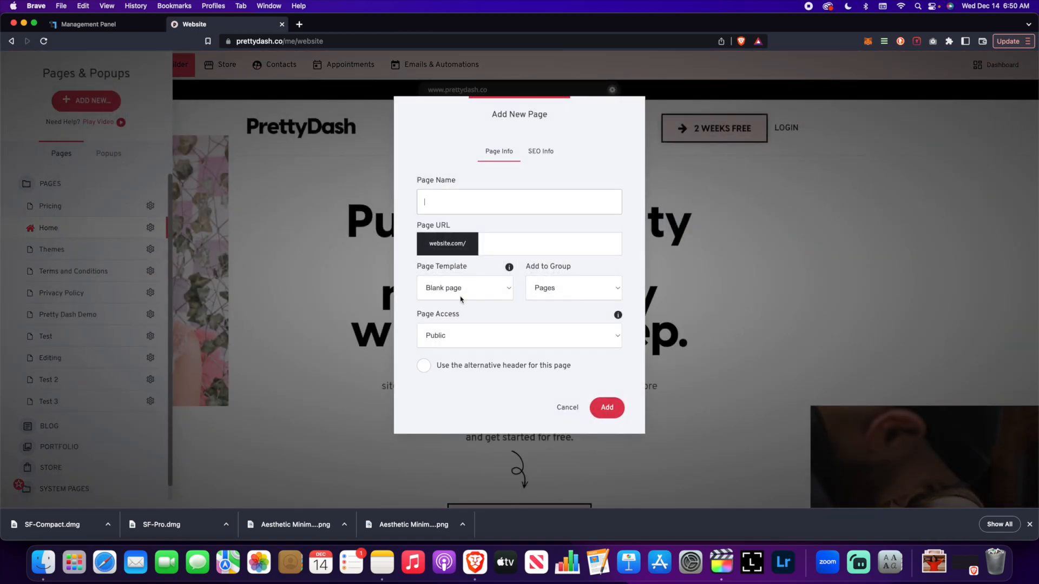
pyautogui.write('Test booking')
pyautogui.moveTo(457, 203); pyautogui.dragTo(420, 203)
pyautogui.write('Test Book')
pyautogui.click(607, 407)
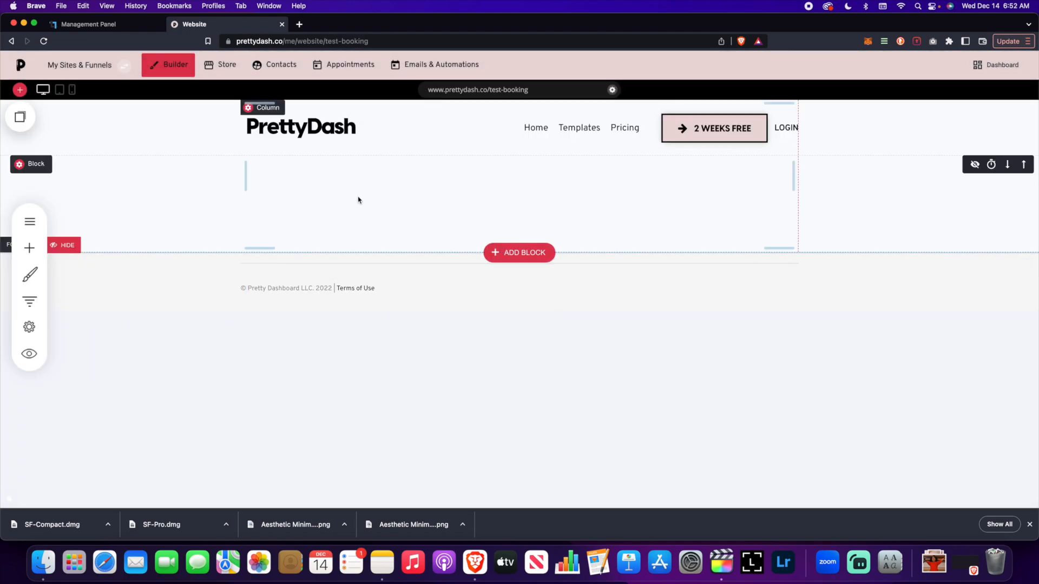
# Add an empty block to the page above the footer
pyautogui.click(491, 250)
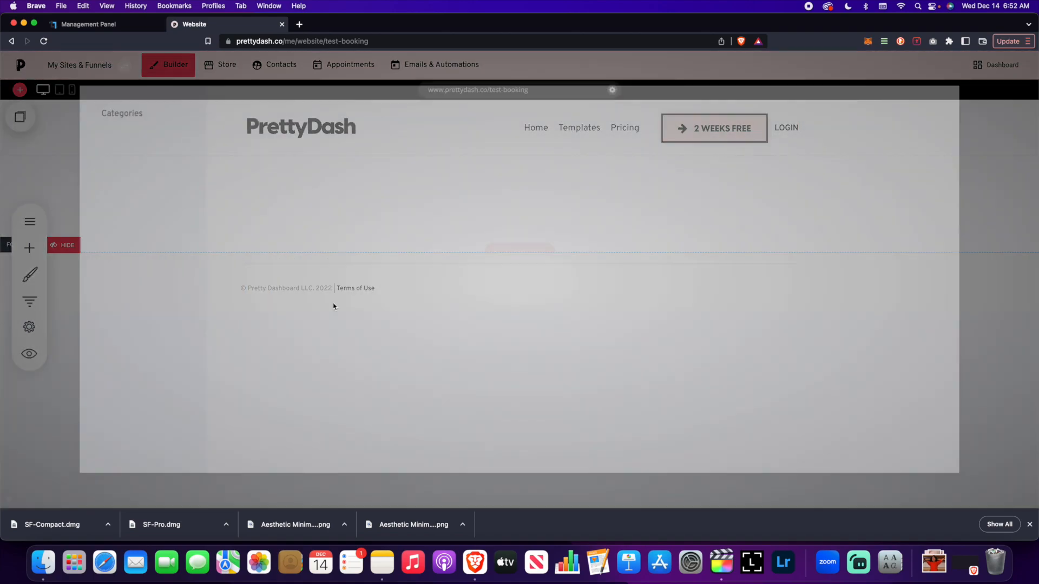
pyautogui.click(130, 382)
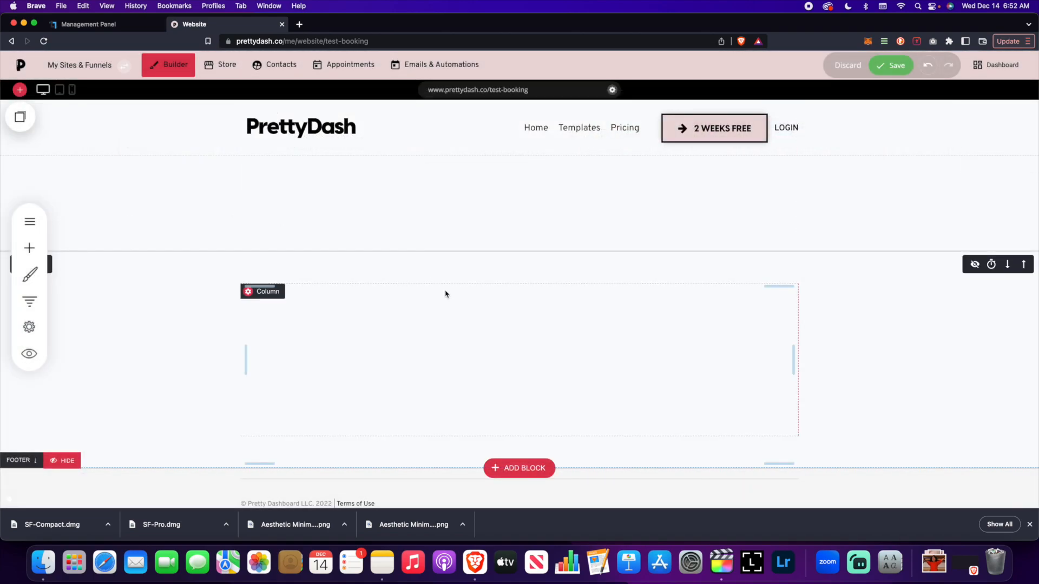
pyautogui.scroll(-1, 457, 260)
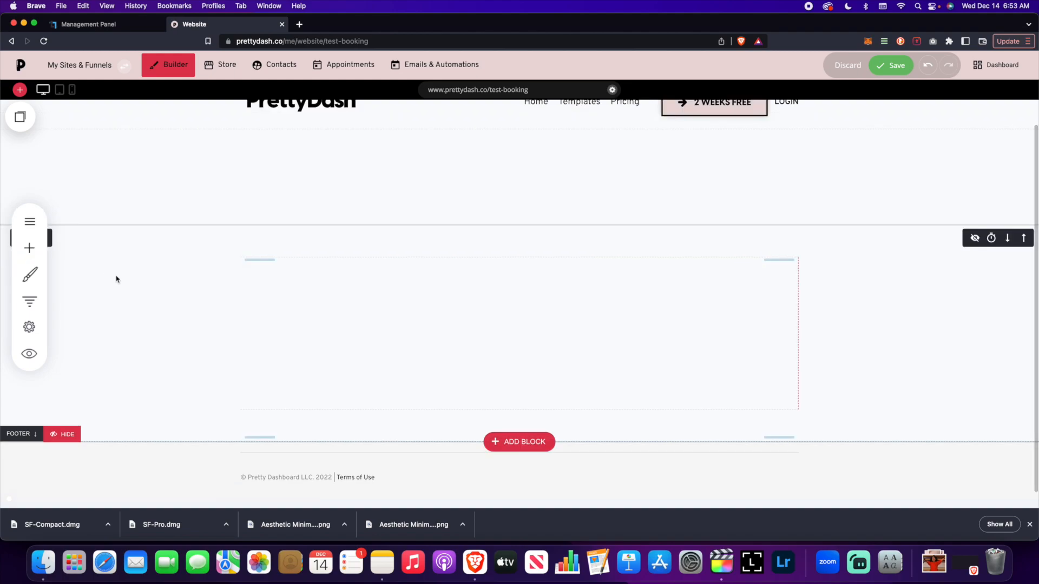
# Place a Booking widget in the new block and assign the Pretty Dashboard Booking event to it
pyautogui.click(29, 248)
pyautogui.scroll(-5, 95, 289)
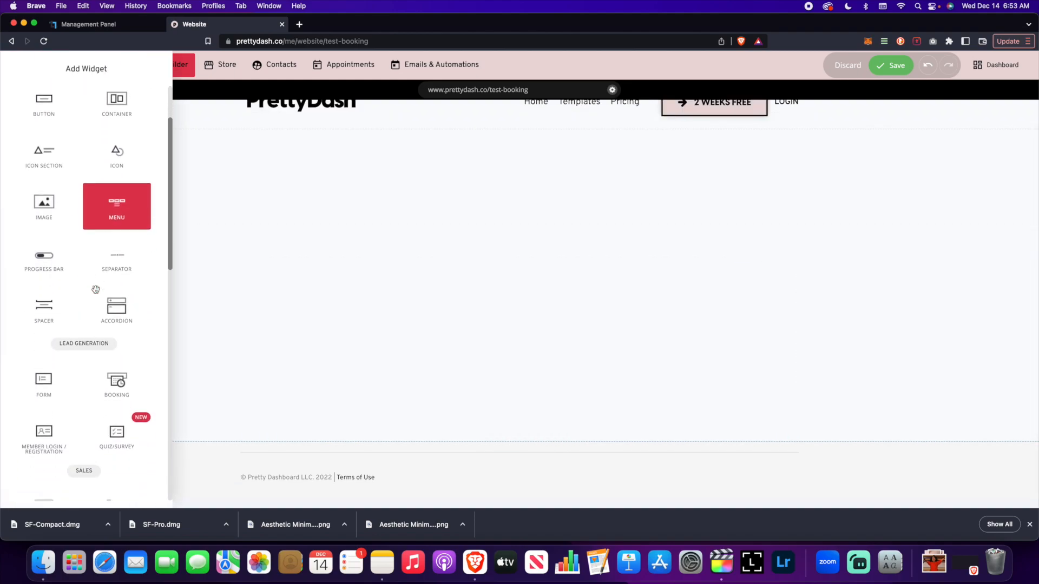
pyautogui.moveTo(119, 331); pyautogui.dragTo(441, 267)
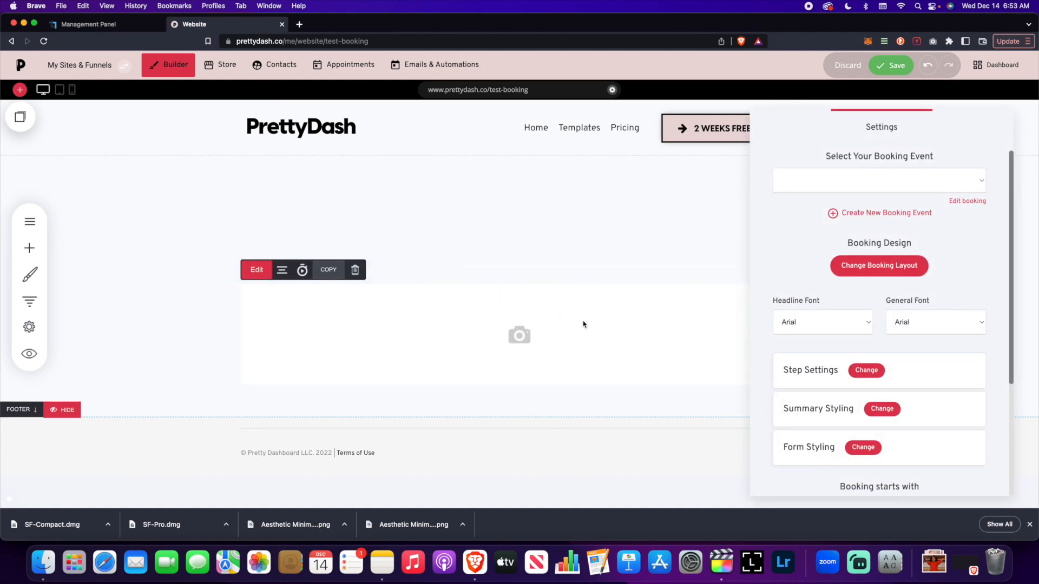
pyautogui.click(882, 184)
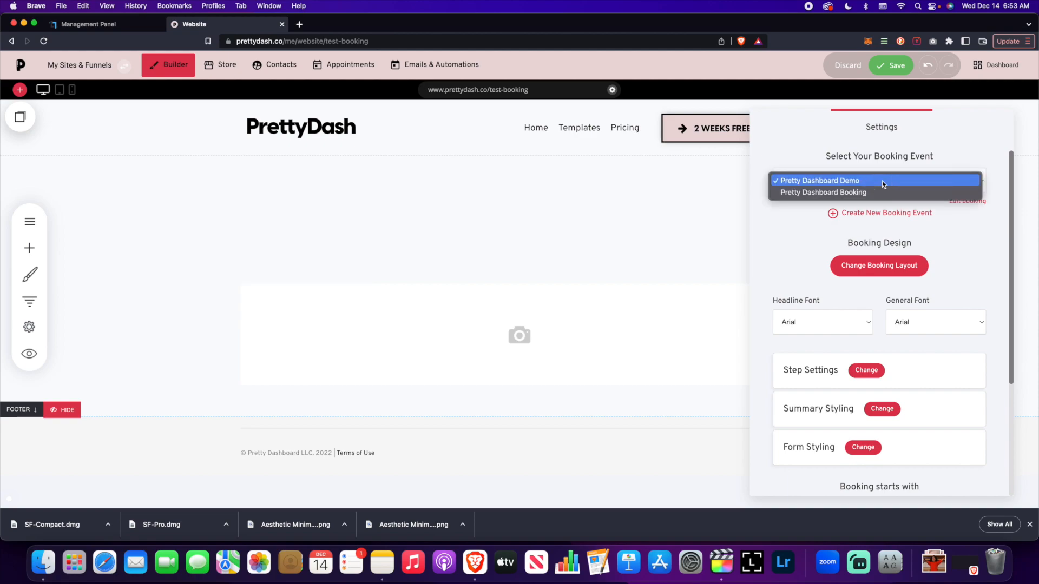
pyautogui.click(855, 193)
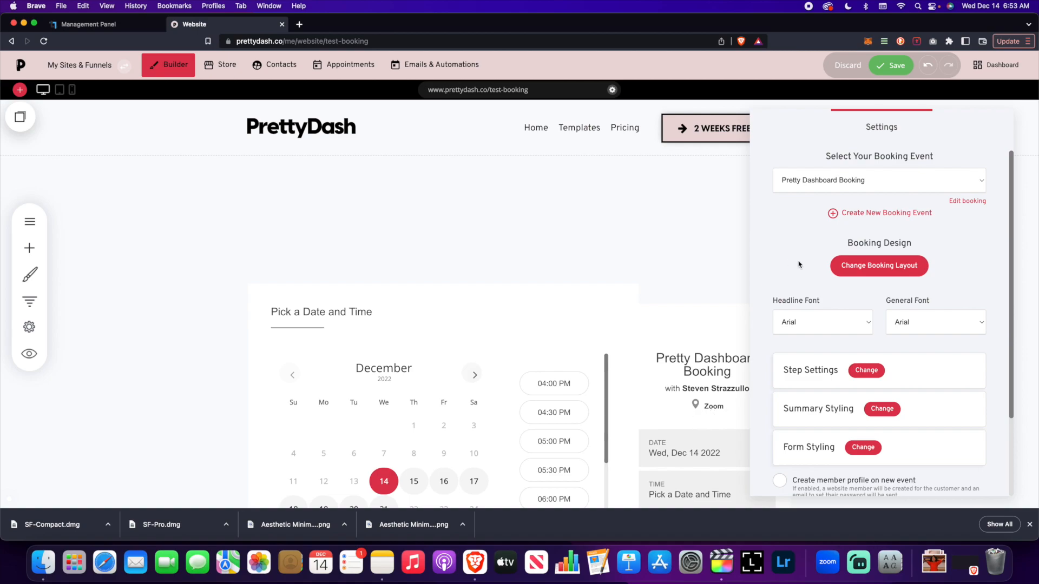
# Change the booking layout to the one with the event summary above the calendar and the time slots beside it, and check the result
pyautogui.scroll(-3, 797, 264)
pyautogui.click(841, 193)
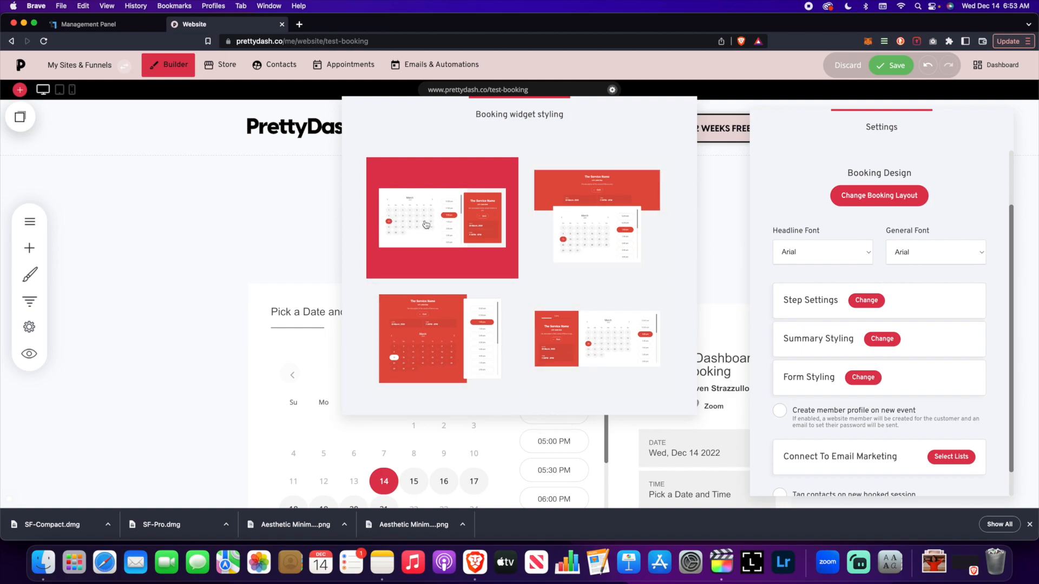
pyautogui.click(481, 323)
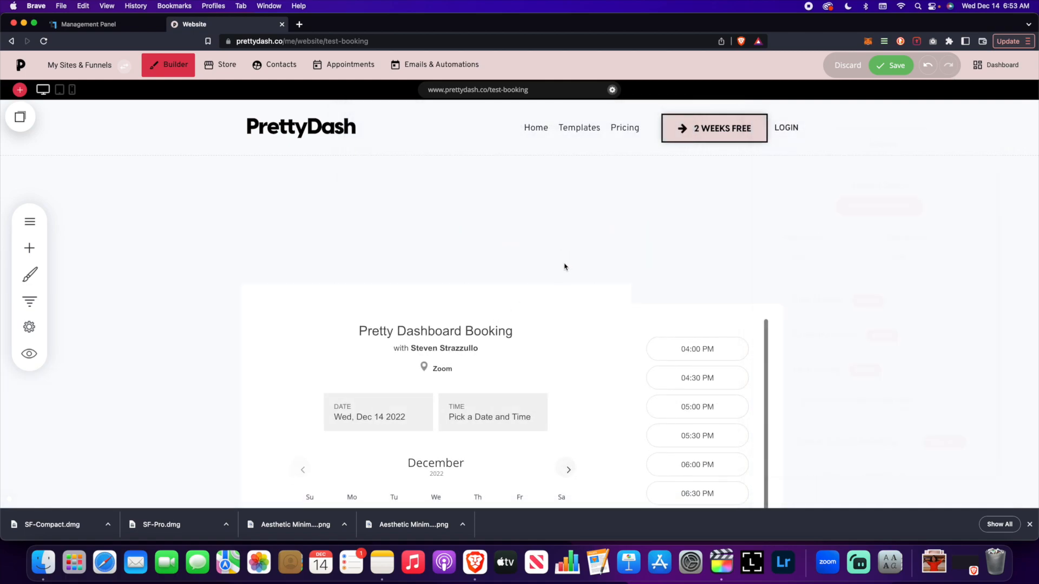
pyautogui.scroll(-5, 565, 267)
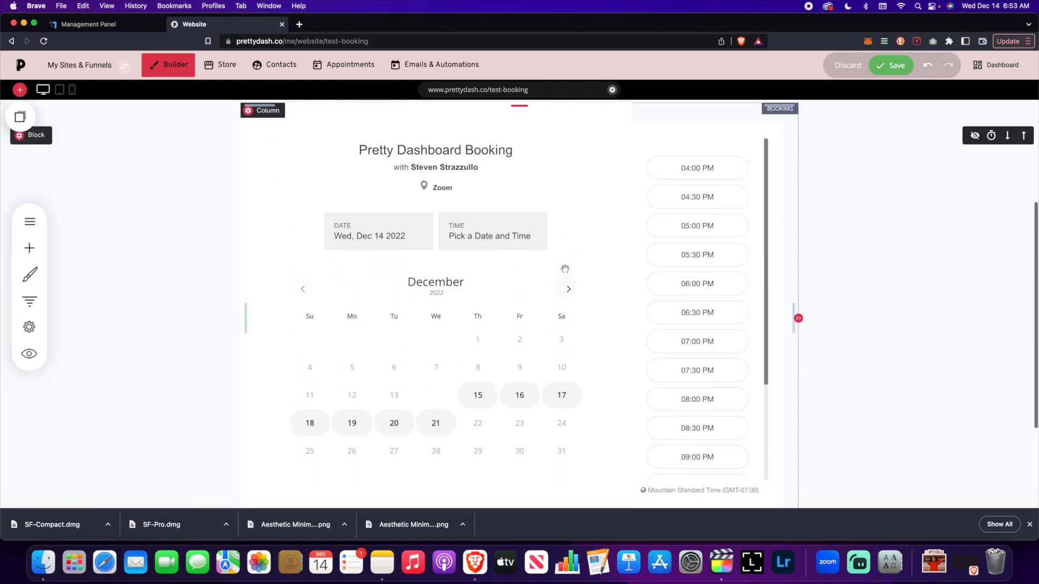
pyautogui.scroll(1, 564, 269)
pyautogui.scroll(-2, 561, 318)
pyautogui.scroll(5, 562, 318)
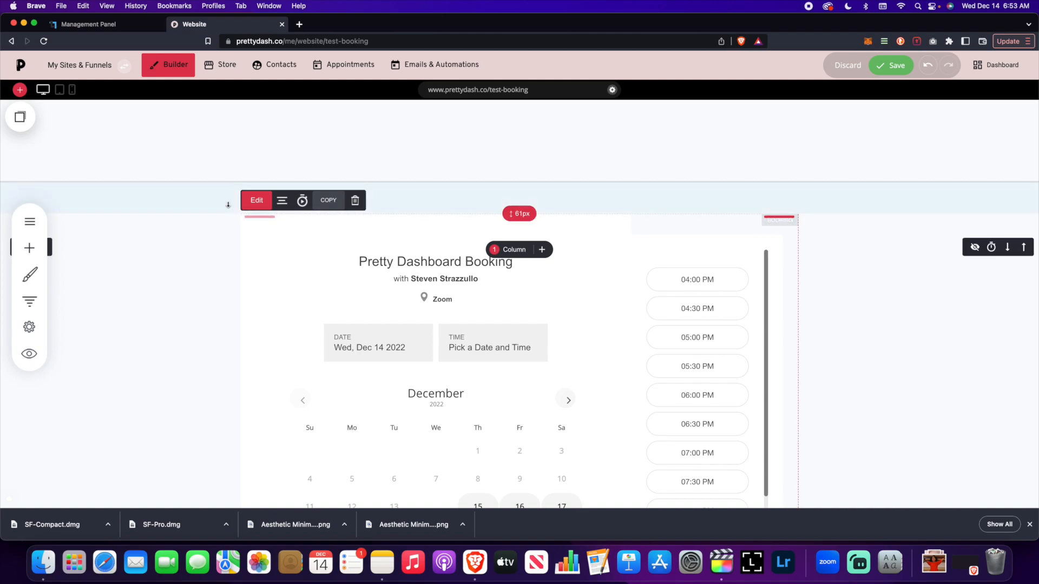
# Reopen the booking widget's settings and review its styling options and the selectable booking events
pyautogui.click(257, 200)
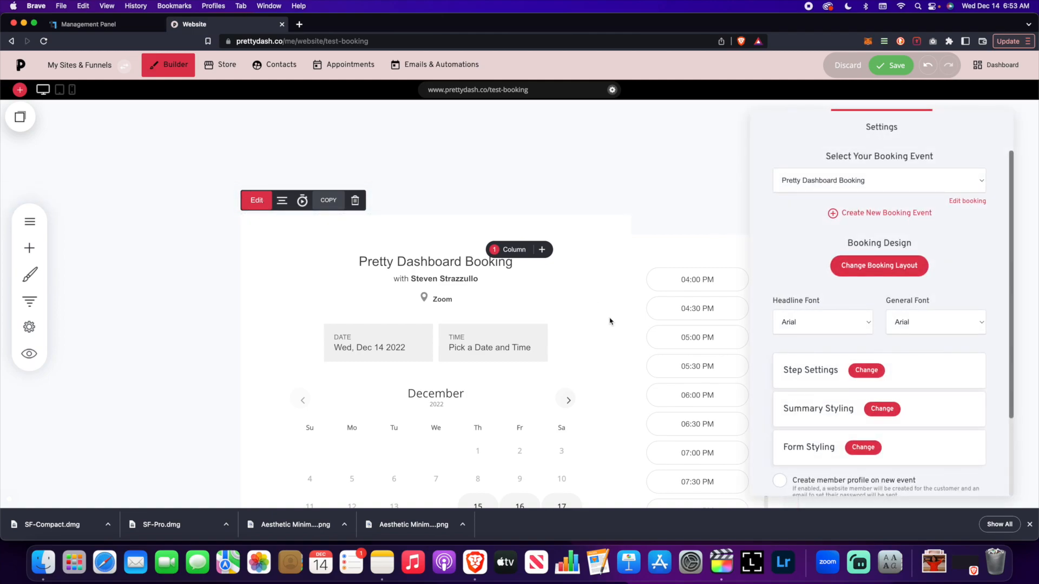
pyautogui.scroll(-2, 784, 271)
pyautogui.scroll(-1, 783, 271)
pyautogui.scroll(2, 783, 270)
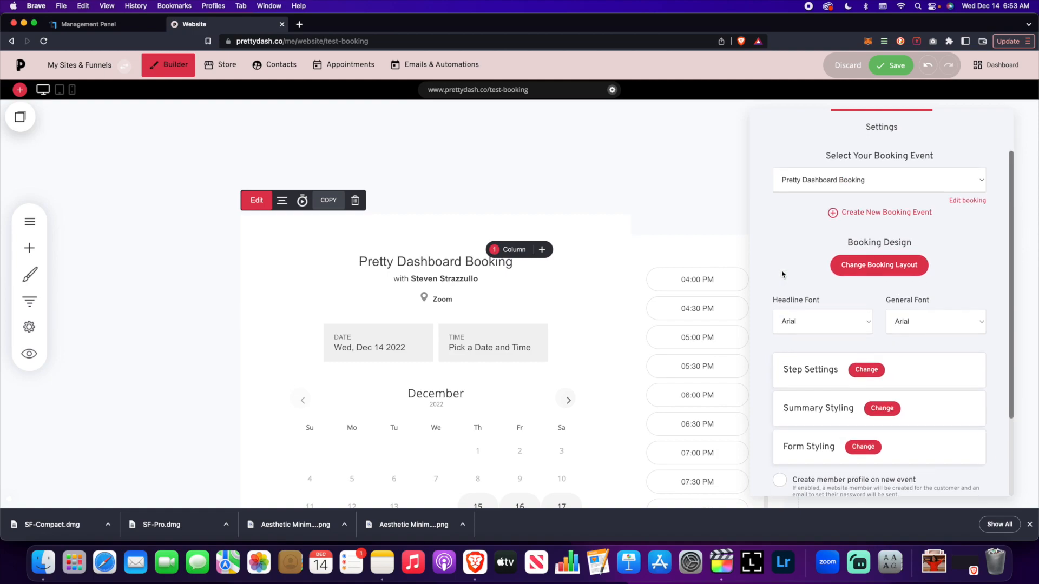
pyautogui.click(932, 180)
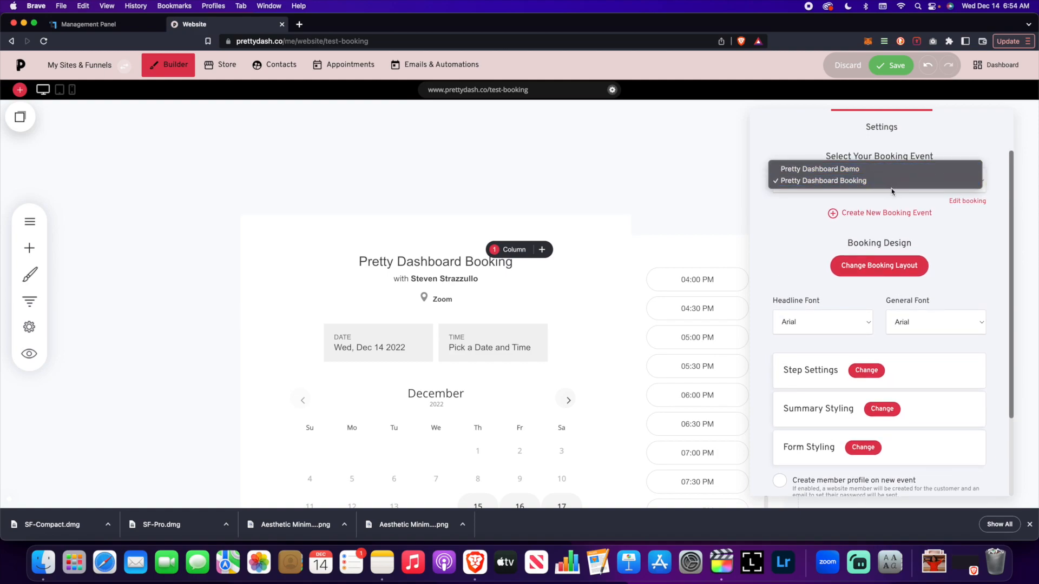
# Keep the Pretty Dashboard Booking event selected and review the widget's step settings, summary styling and form styling
pyautogui.click(827, 138)
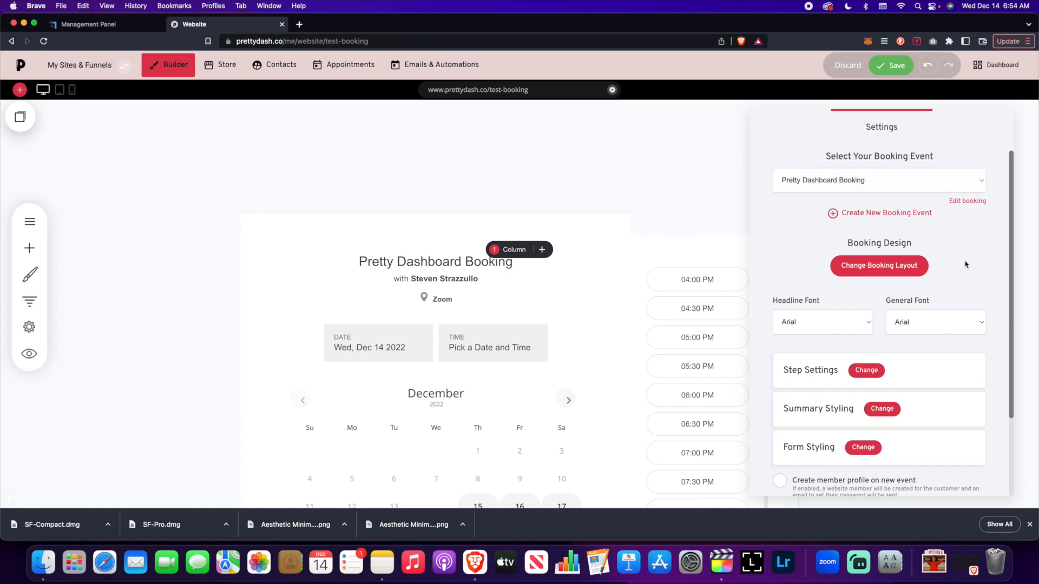
pyautogui.scroll(-4, 920, 260)
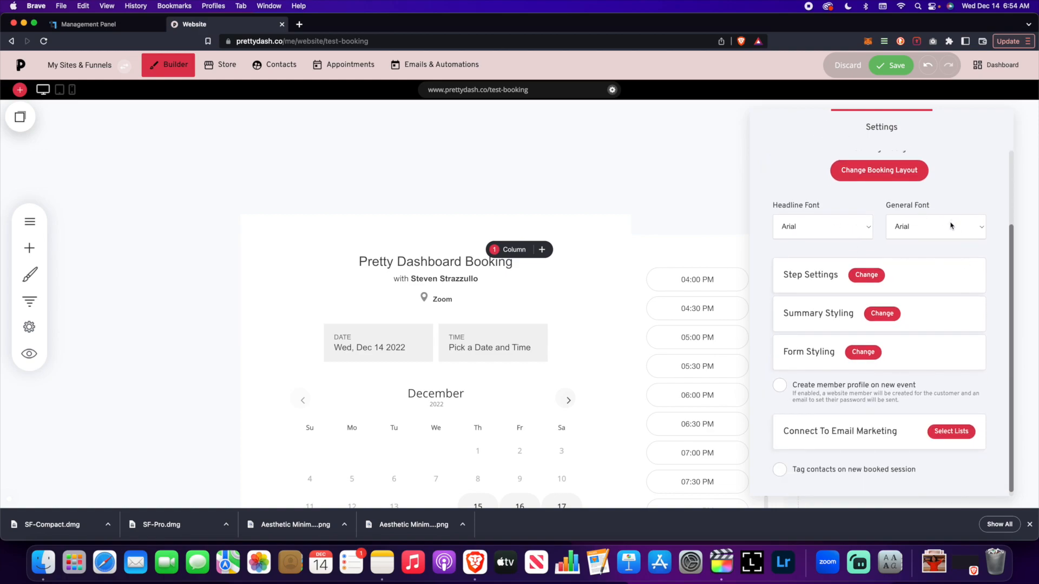
pyautogui.scroll(-1, 852, 279)
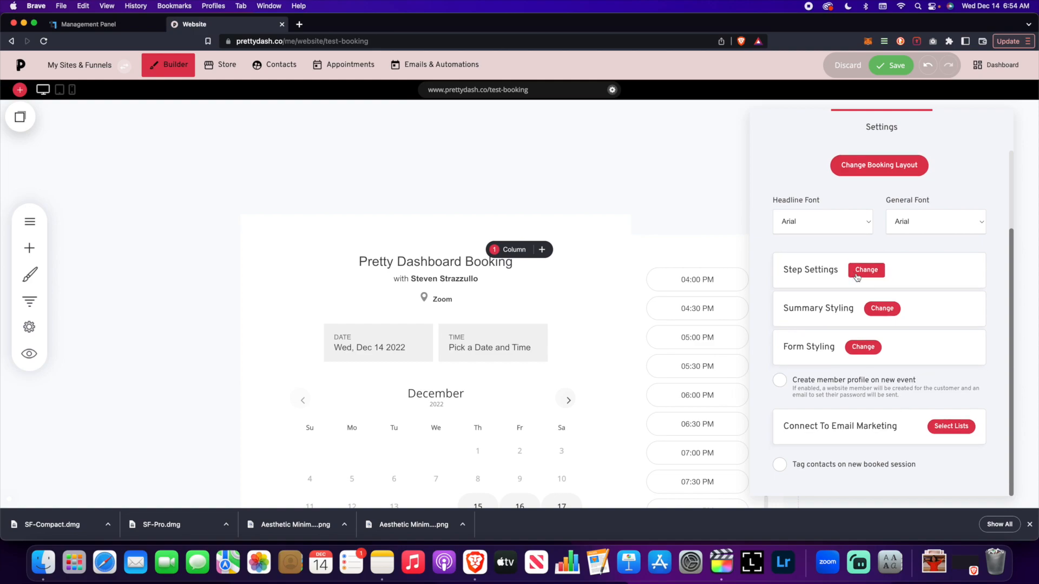
pyautogui.click(860, 270)
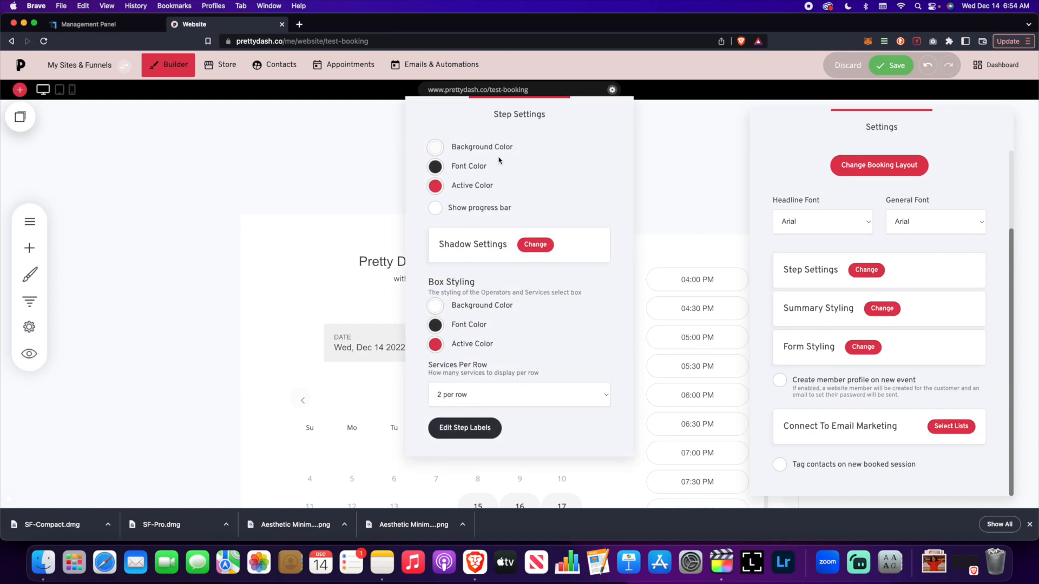
pyautogui.click(882, 309)
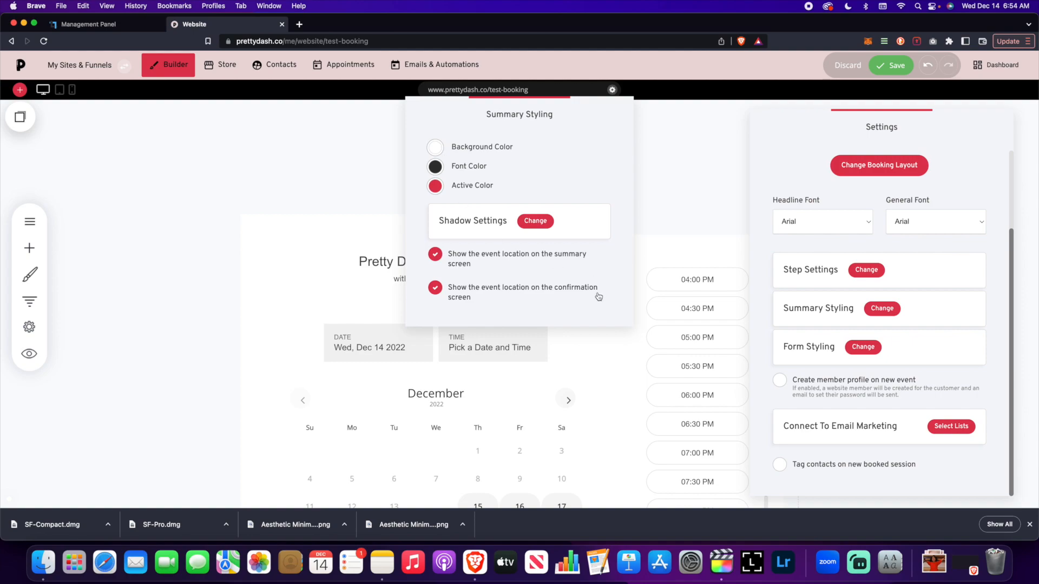
pyautogui.click(852, 350)
pyautogui.click(853, 350)
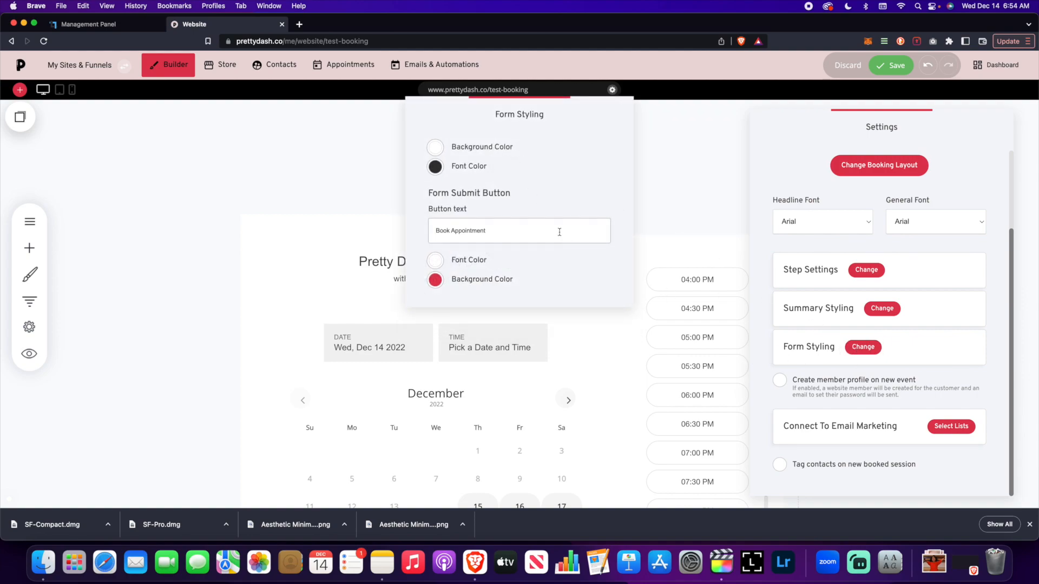
pyautogui.click(655, 262)
pyautogui.scroll(-3, 770, 272)
# Enable creating a member profile on new events and review the groups that new members can be added to
pyautogui.click(779, 381)
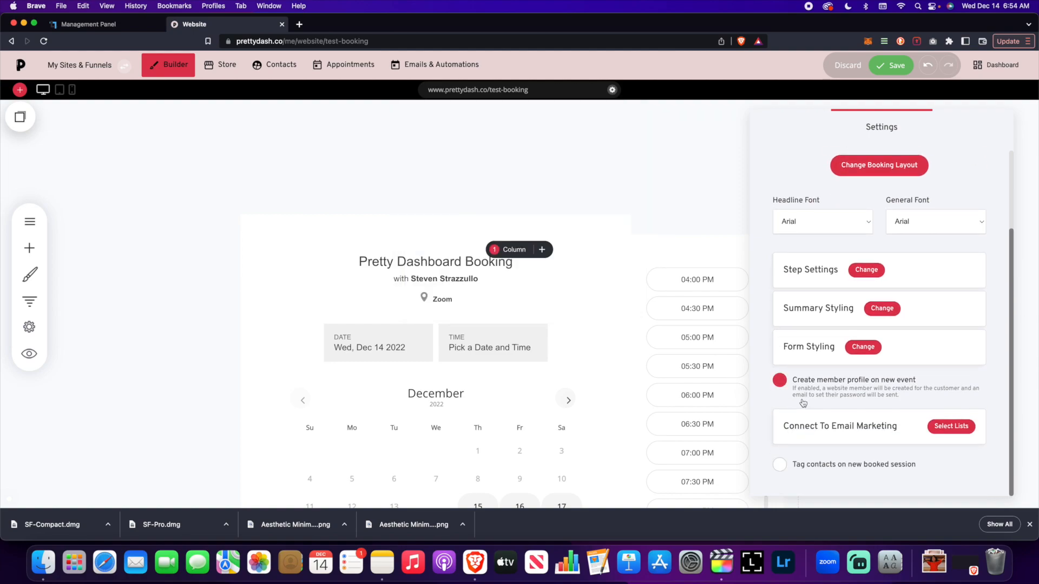
pyautogui.click(779, 382)
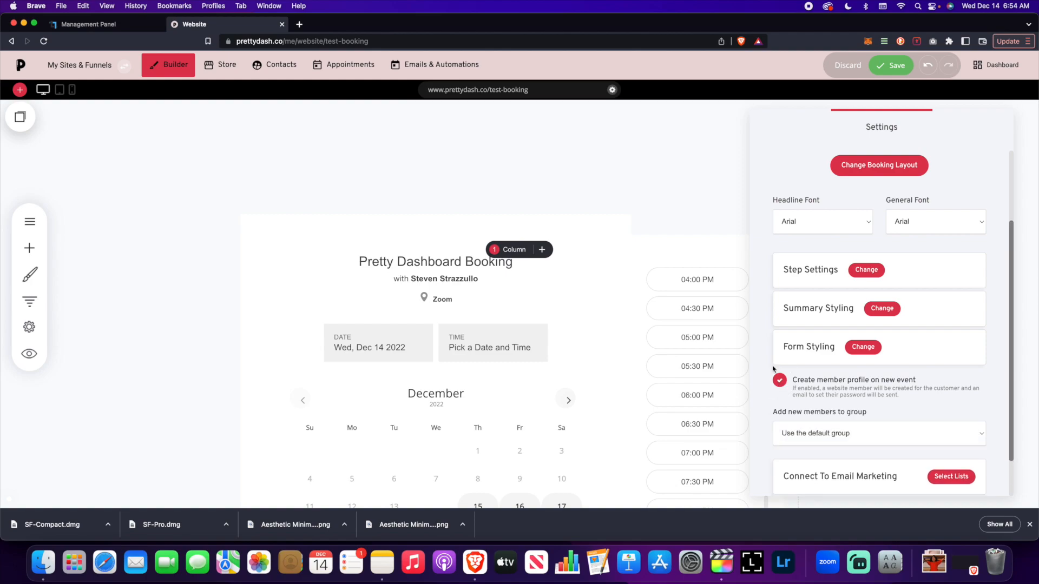
pyautogui.scroll(-2, 772, 366)
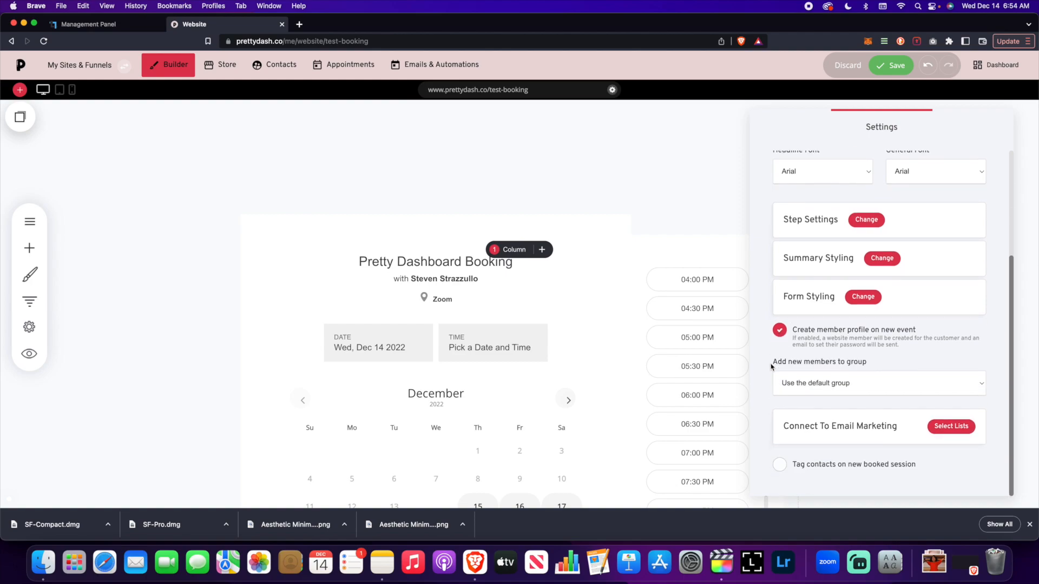
pyautogui.click(846, 384)
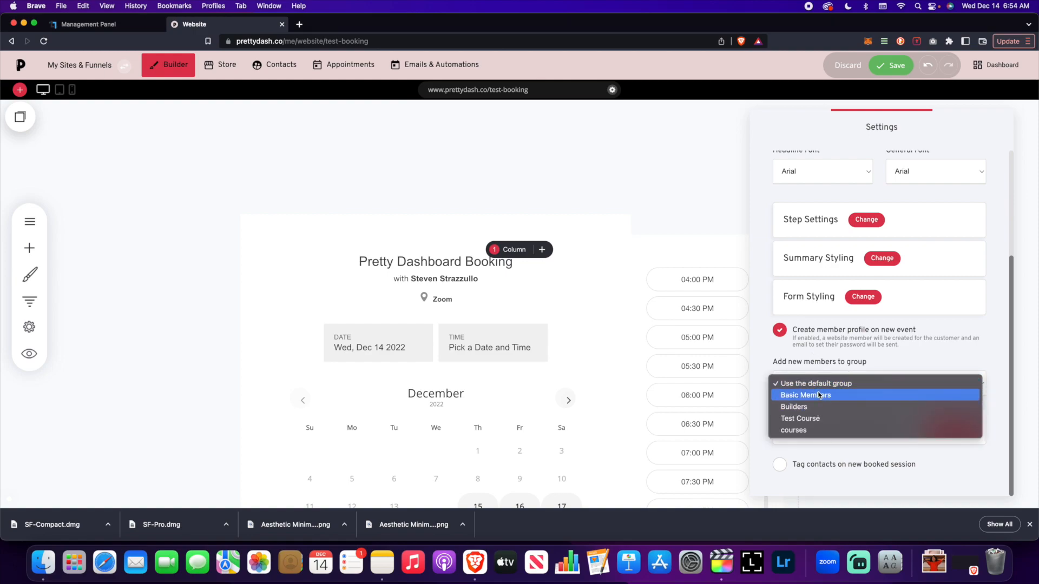
pyautogui.click(825, 353)
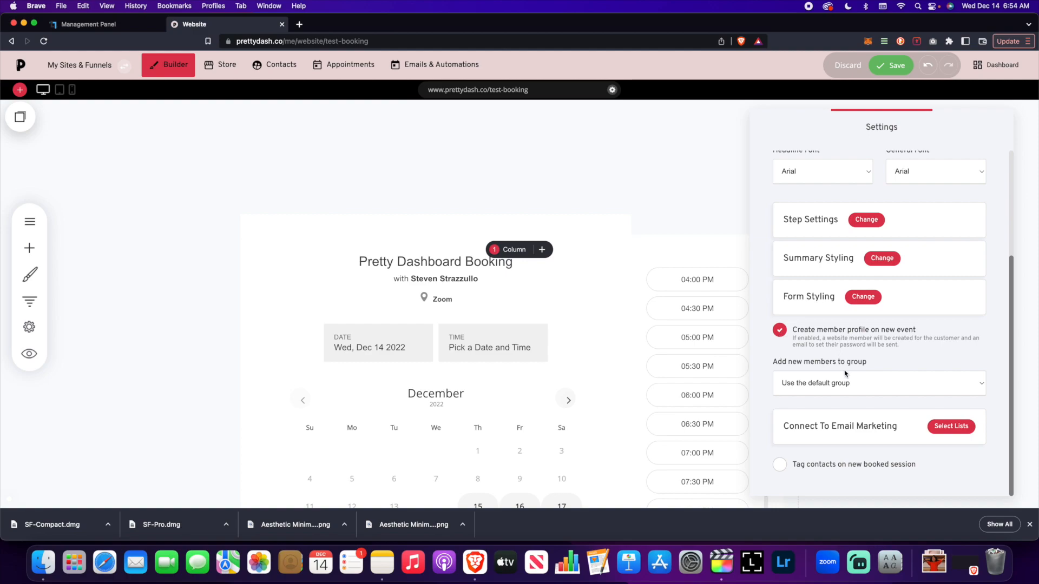
pyautogui.click(822, 382)
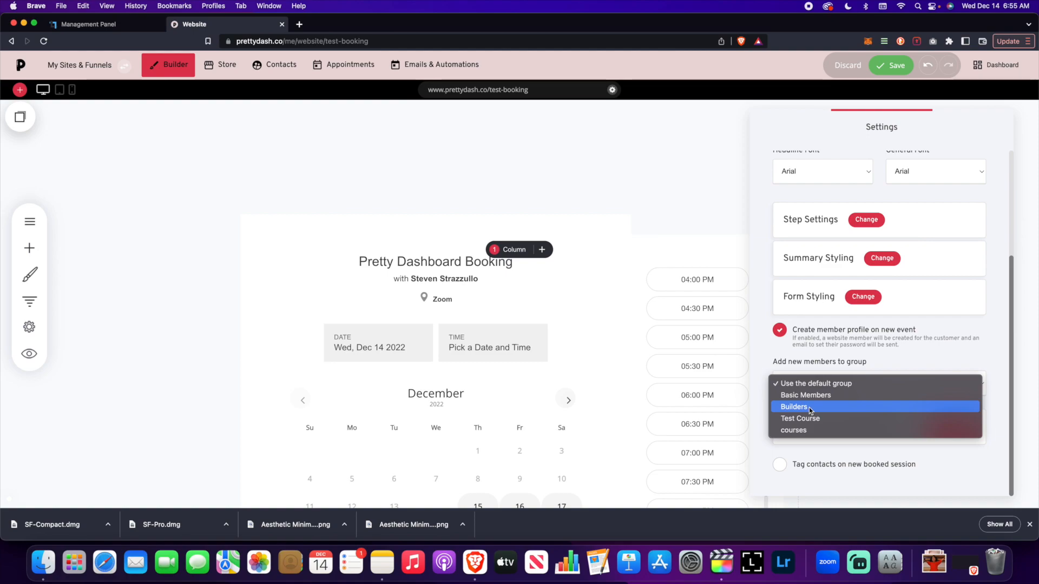
pyautogui.click(781, 333)
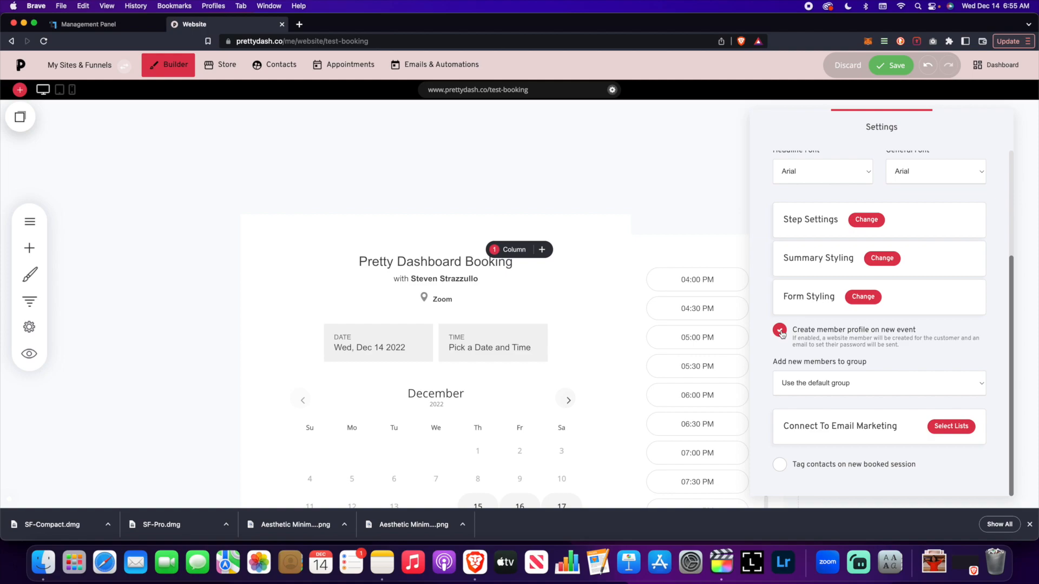
# Switch member profile creation off and on again, recheck the member groups, and leave the option disabled
pyautogui.click(779, 331)
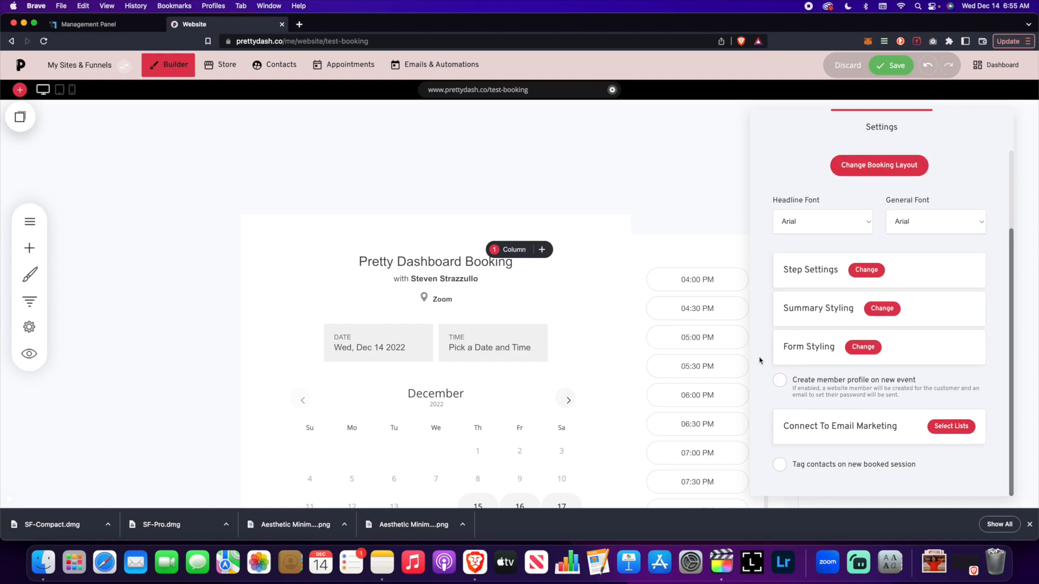
pyautogui.click(783, 385)
pyautogui.click(828, 431)
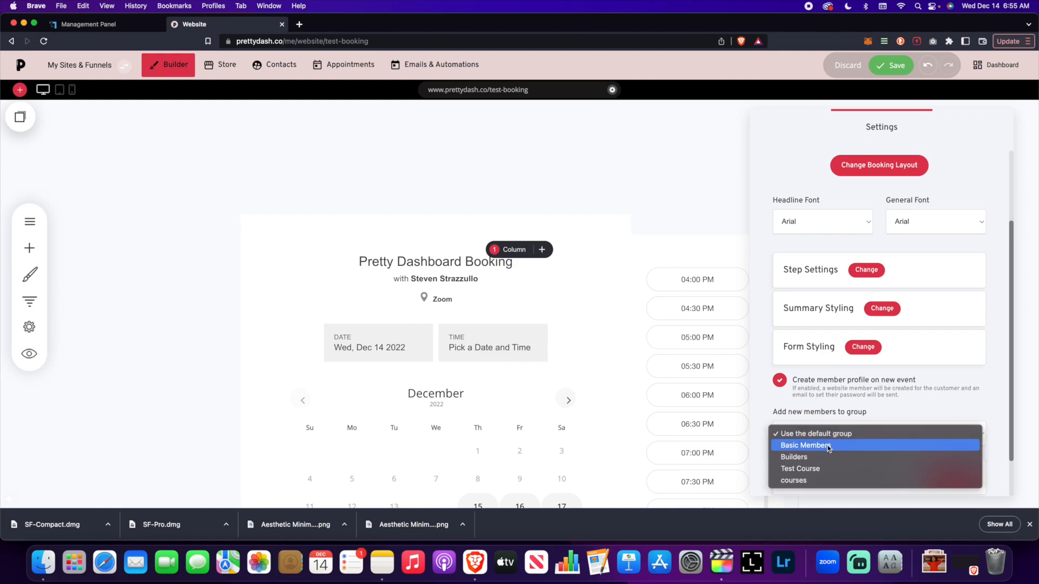
pyautogui.click(790, 401)
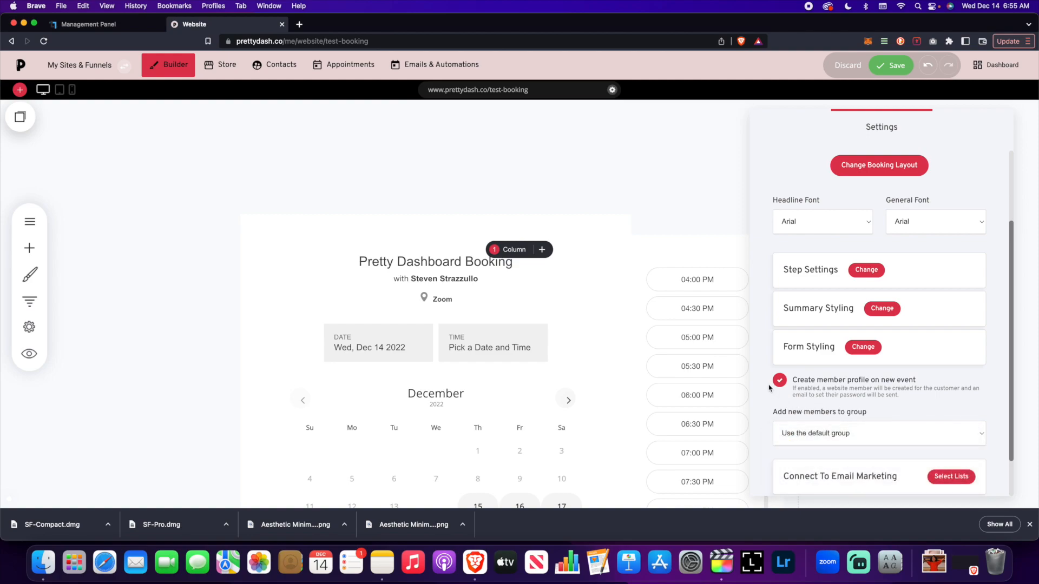
pyautogui.scroll(-2, 770, 388)
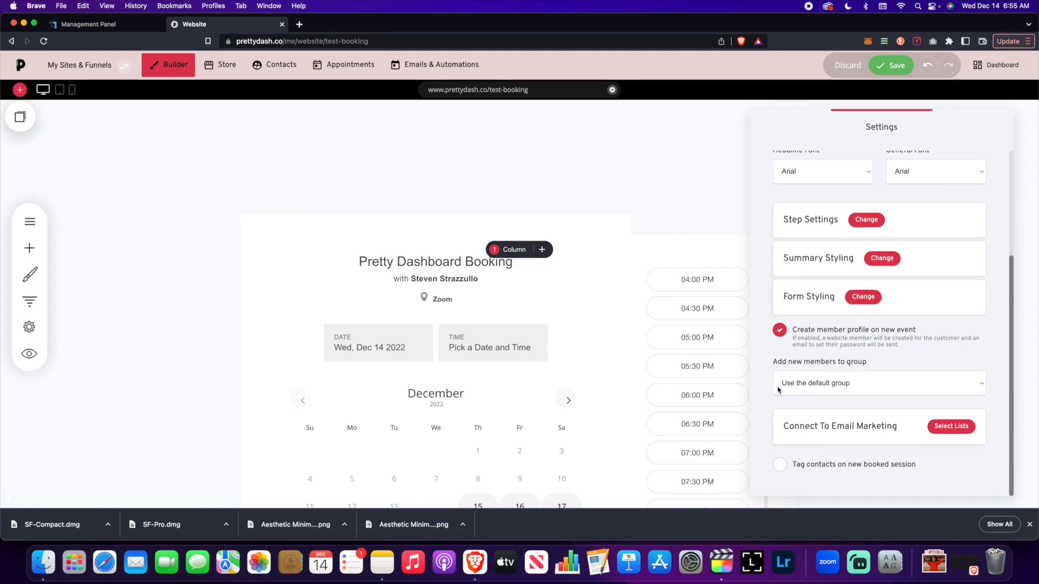
pyautogui.click(781, 331)
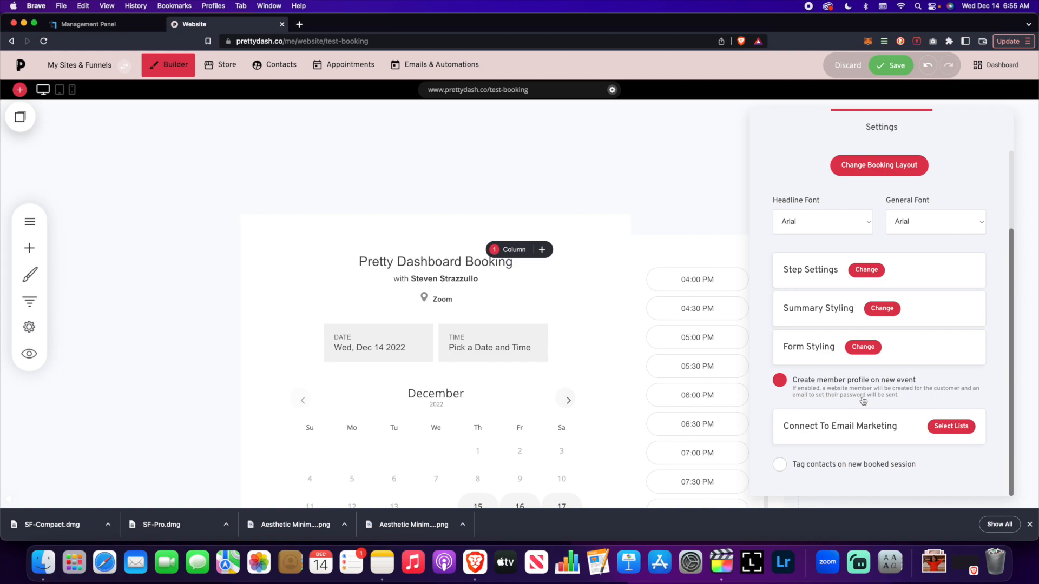
pyautogui.click(861, 394)
# Try the Builders list for the widget's email marketing connection, then cancel the list selection
pyautogui.click(952, 427)
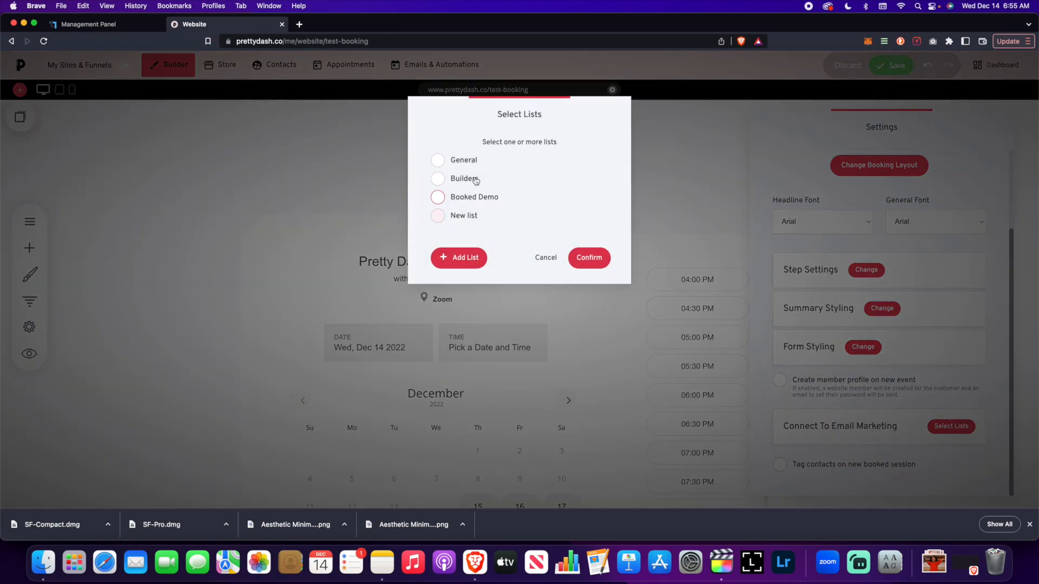
pyautogui.moveTo(518, 113); pyautogui.dragTo(429, 110)
pyautogui.click(451, 174)
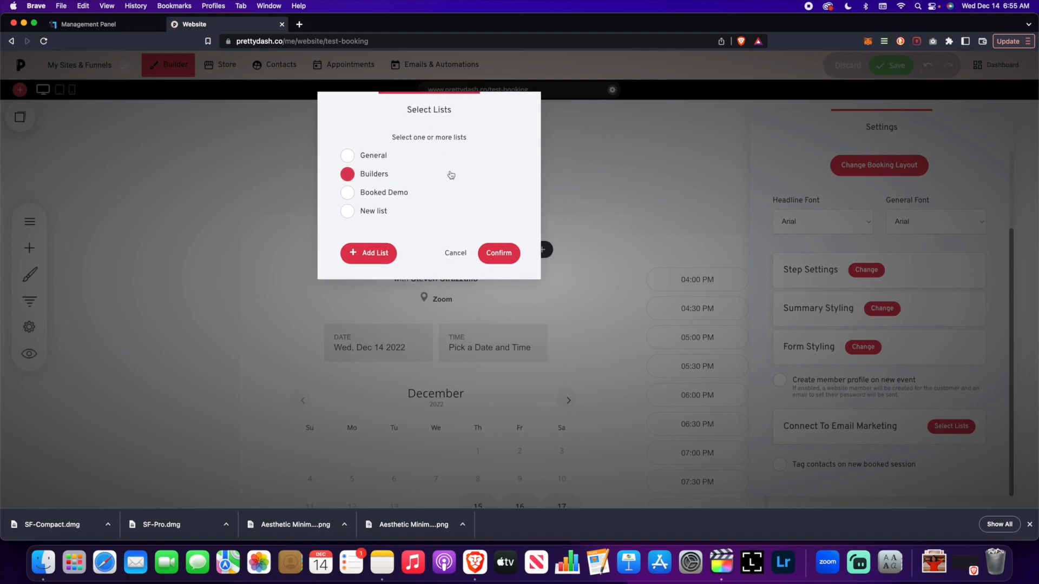
pyautogui.click(463, 179)
pyautogui.click(455, 253)
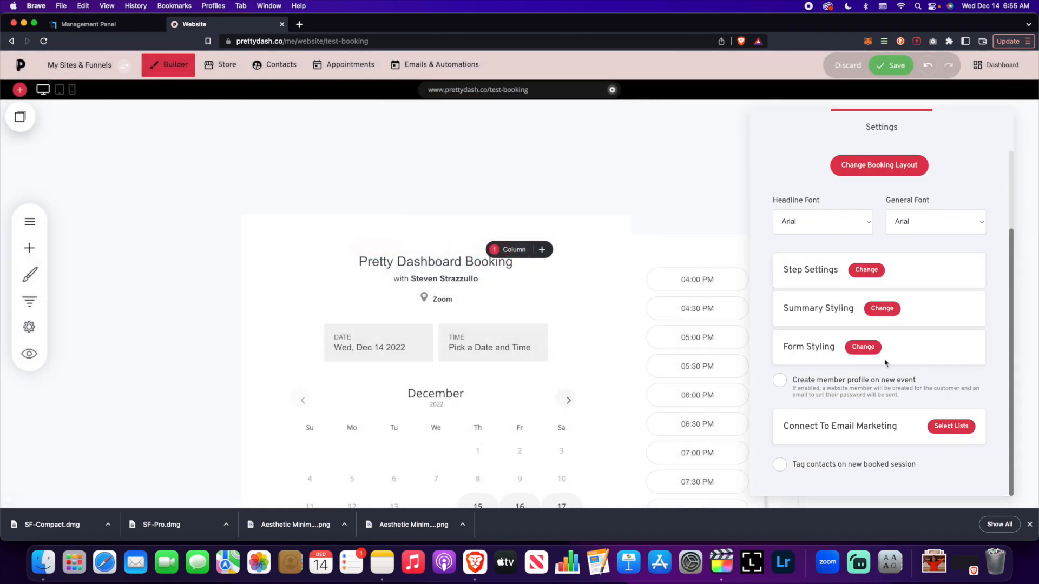
# Enable tagging contacts on a new booked session and look over the booking widget's remaining settings
pyautogui.click(779, 464)
pyautogui.scroll(-1, 816, 426)
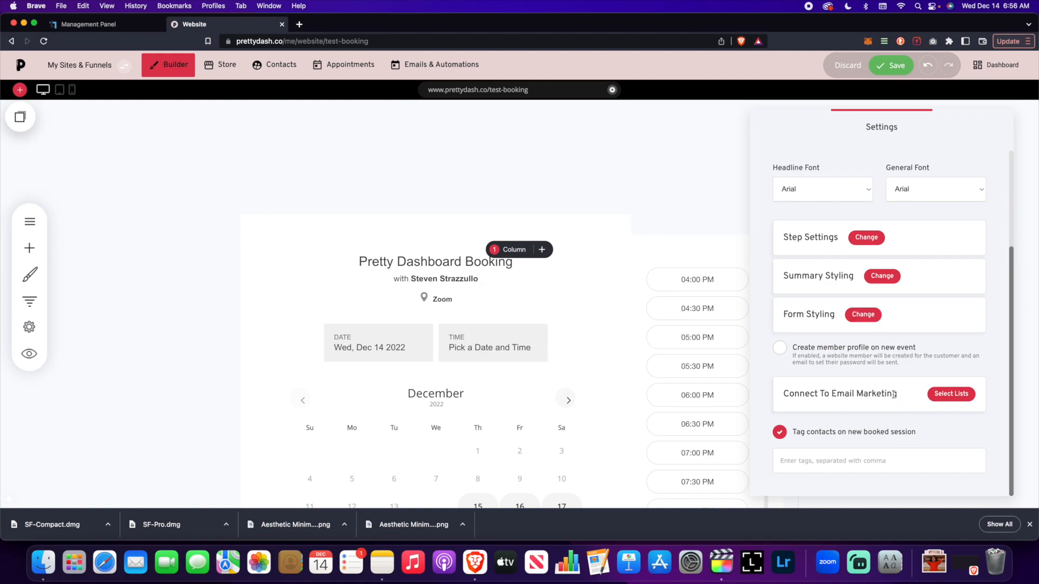
pyautogui.scroll(5, 888, 400)
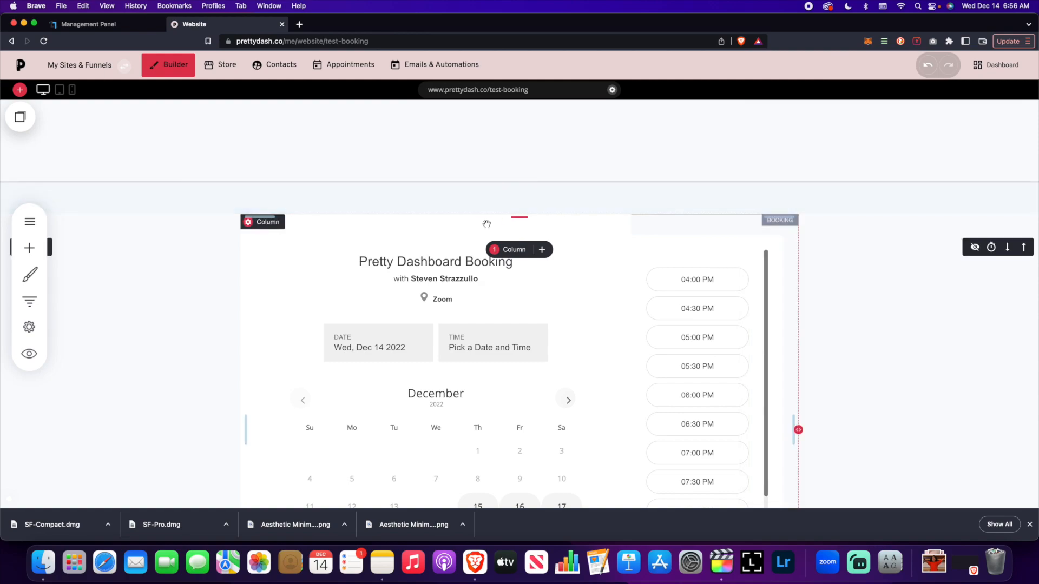
pyautogui.scroll(-3, 486, 224)
pyautogui.scroll(5, 487, 225)
pyautogui.scroll(-2, 489, 226)
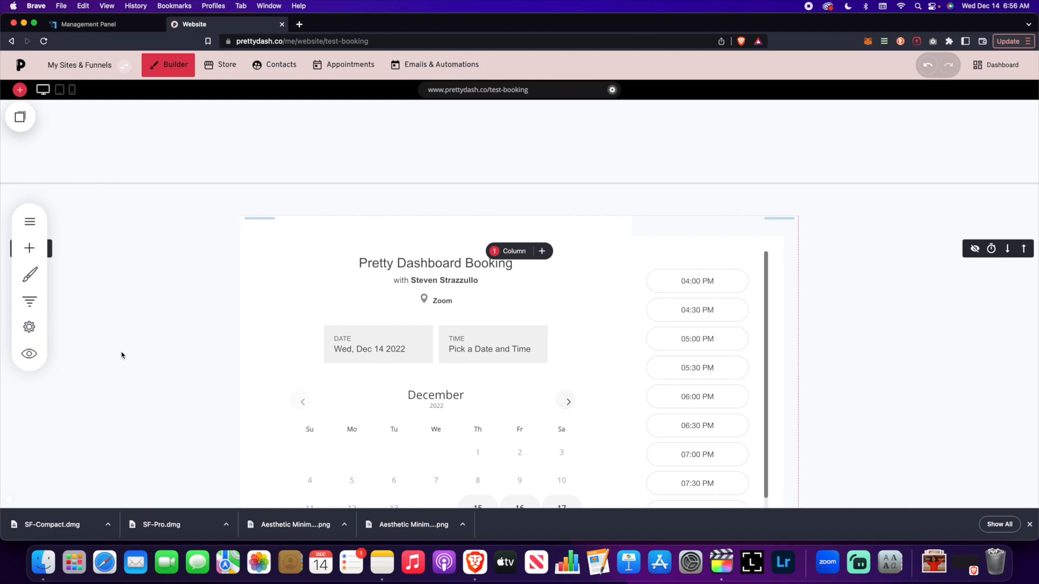
# Preview the page and choose the 11:30 AM slot on December 21, 2022 in the booking calendar
pyautogui.click(29, 354)
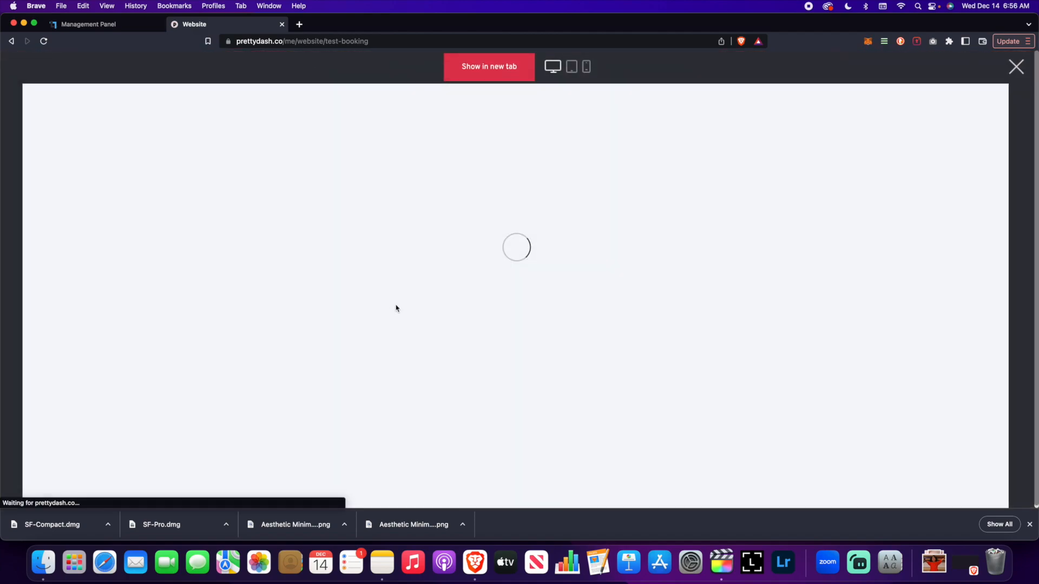
pyautogui.scroll(-5, 400, 320)
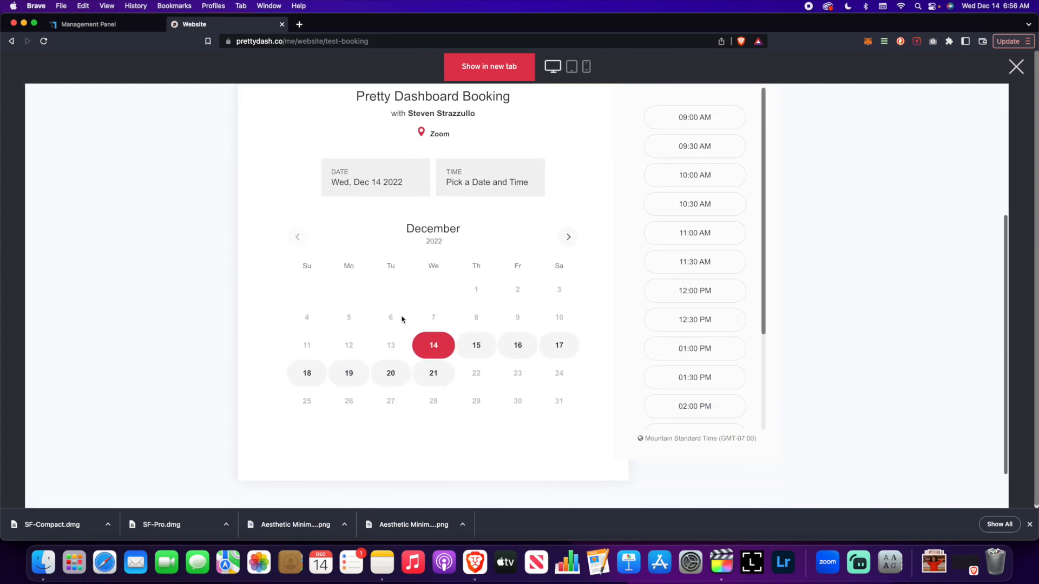
pyautogui.scroll(3, 402, 319)
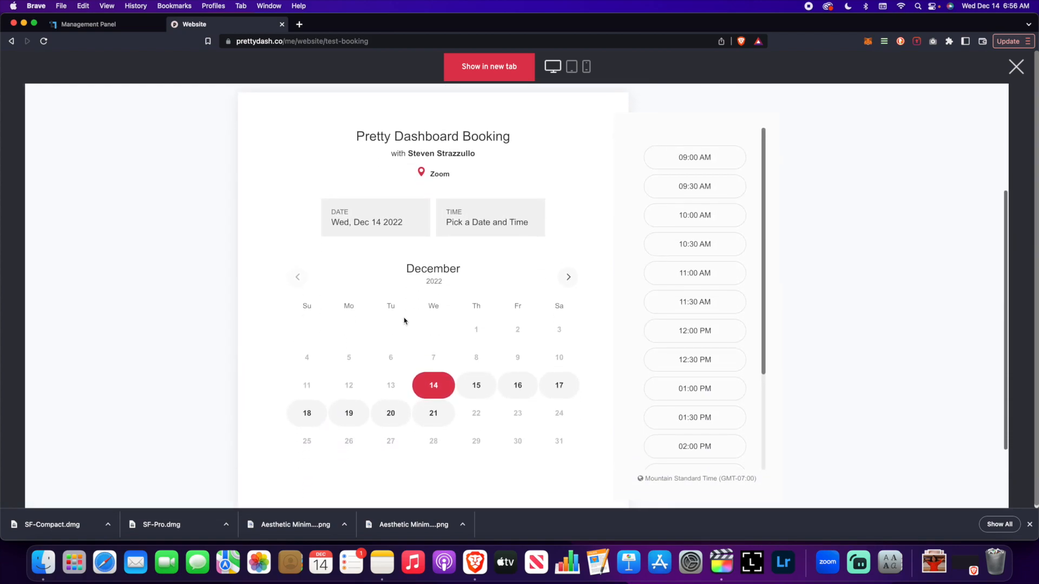
pyautogui.click(432, 414)
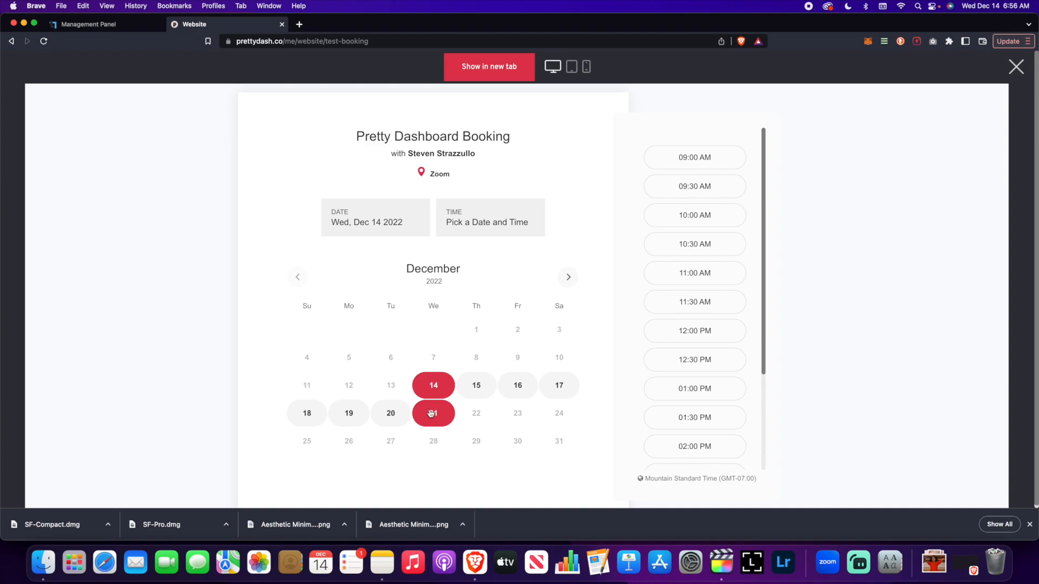
pyautogui.click(683, 302)
pyautogui.scroll(-2, 478, 313)
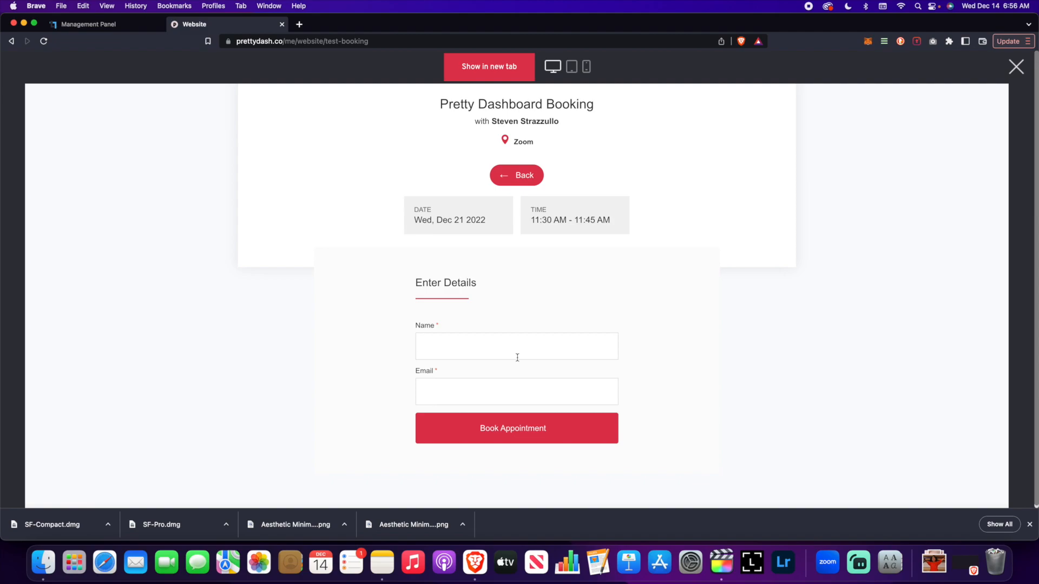
# Enter the customer's name and email in the booking form and book the appointment
pyautogui.scroll(-2, 506, 379)
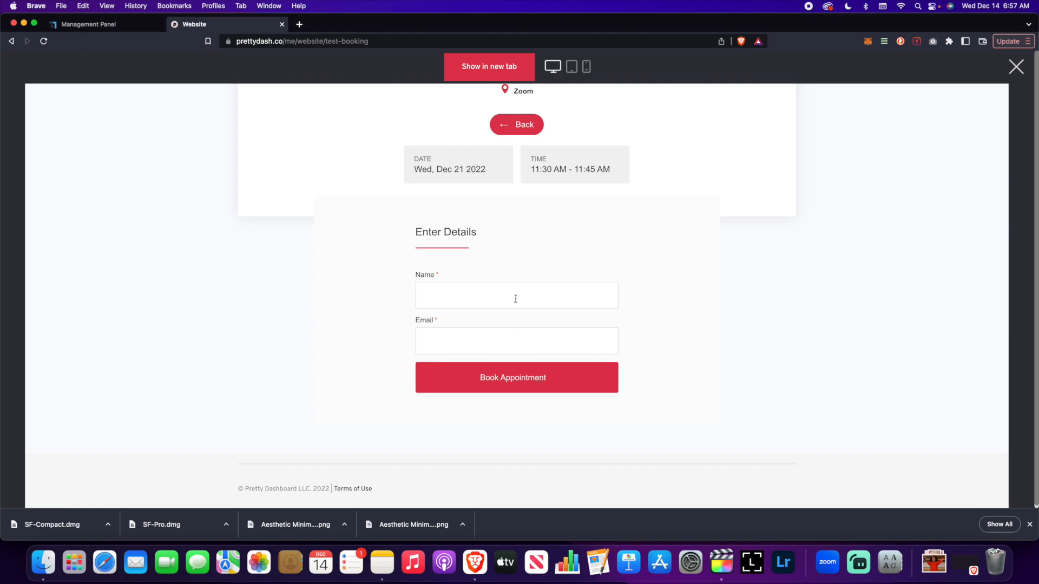
pyautogui.click(540, 298)
pyautogui.press('Tab')
pyautogui.press('BackSpace')
pyautogui.press('BackSpace')
pyautogui.press('BackSpace')
pyautogui.press('BackSpace')
pyautogui.press('BackSpace')
pyautogui.press('BackSpace')
pyautogui.press('BackSpace')
pyautogui.scroll(3, 552, 300)
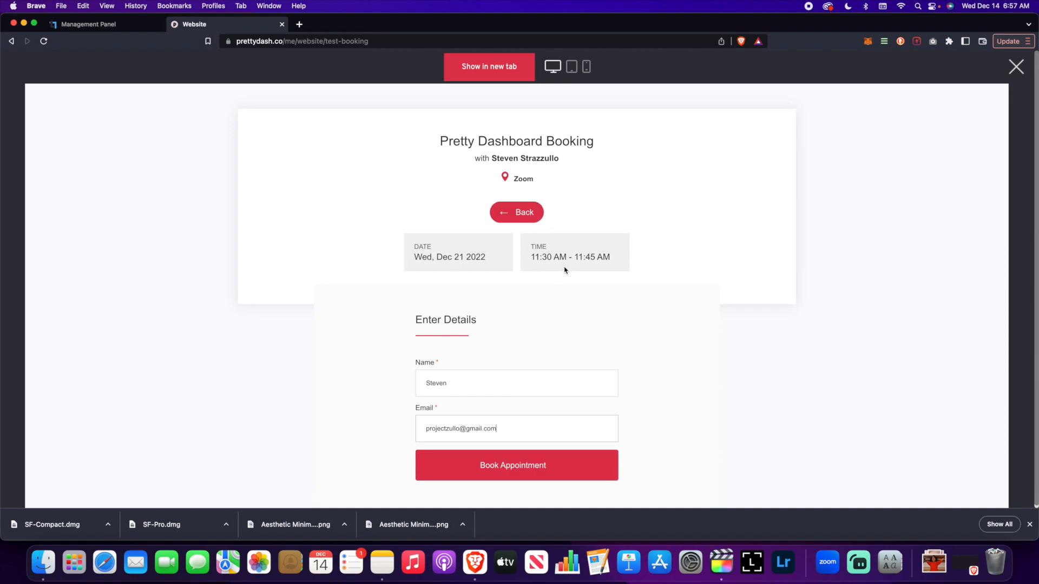
pyautogui.scroll(-3, 565, 270)
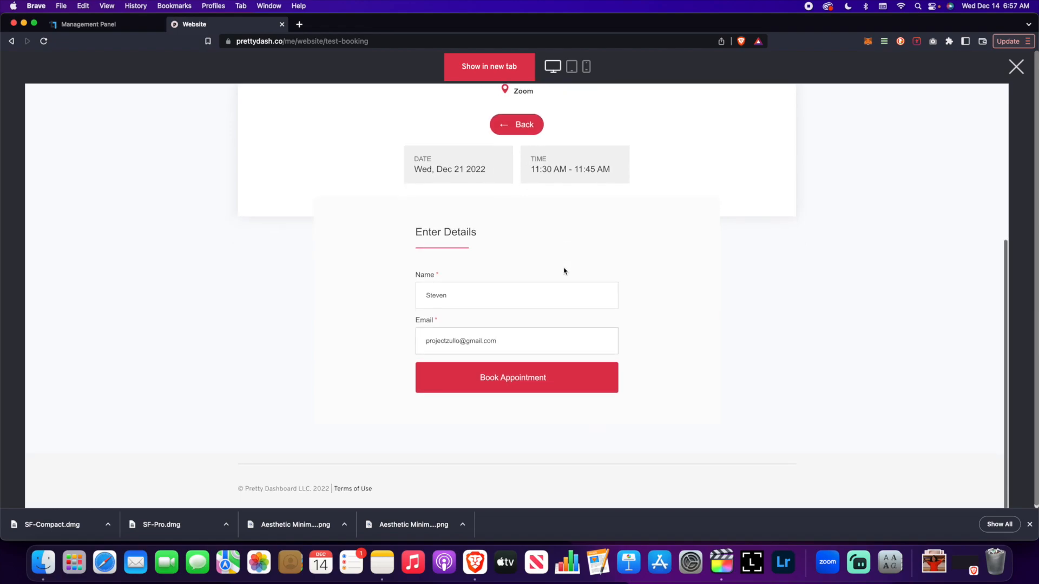
pyautogui.click(529, 385)
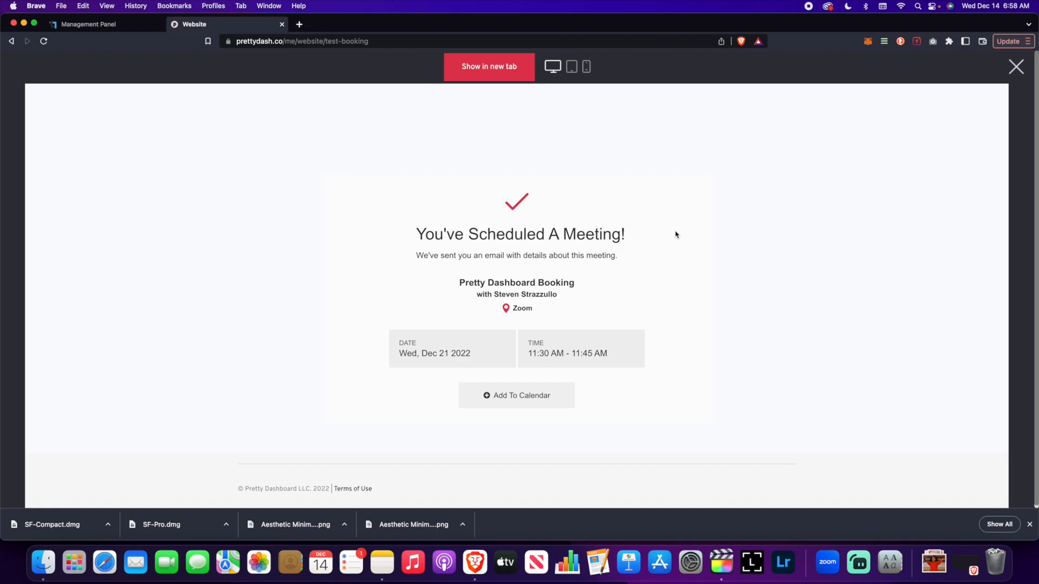
# Leave the page preview and show the details of the new December 21 booking in the appointments schedule
pyautogui.press('Escape')
pyautogui.scroll(2, 301, 215)
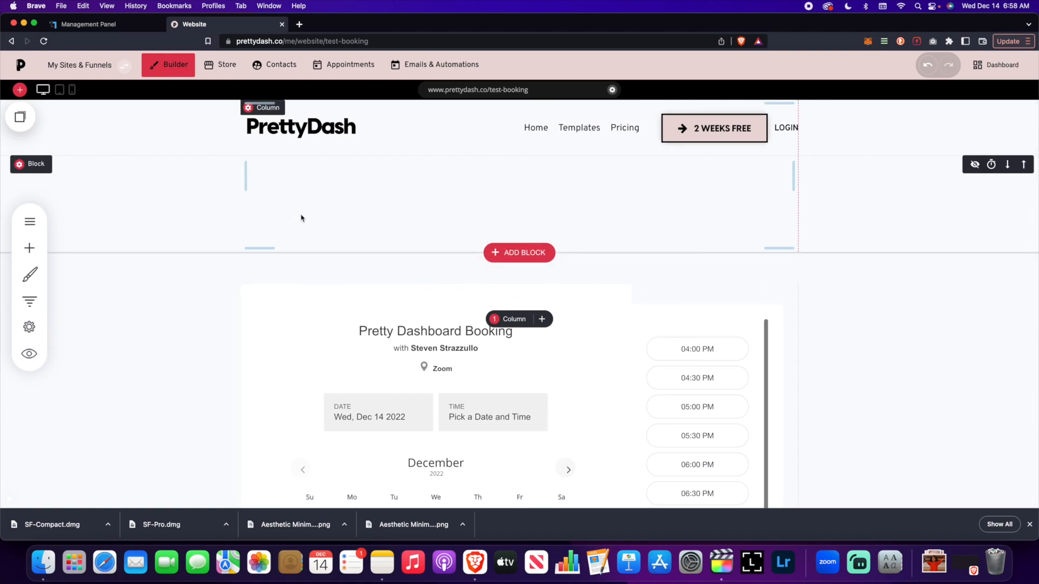
pyautogui.click(344, 72)
pyautogui.click(103, 223)
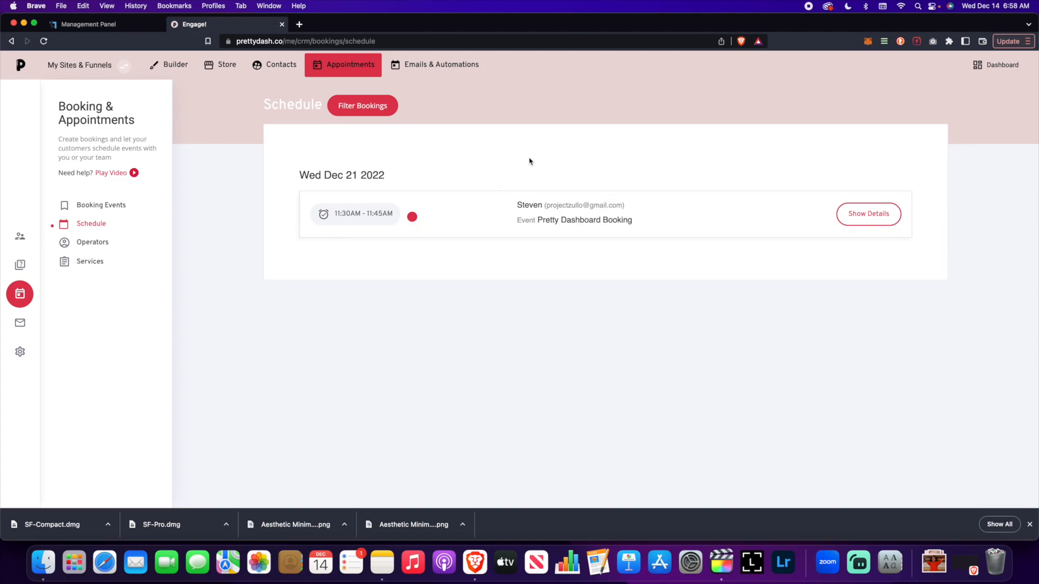
pyautogui.click(872, 222)
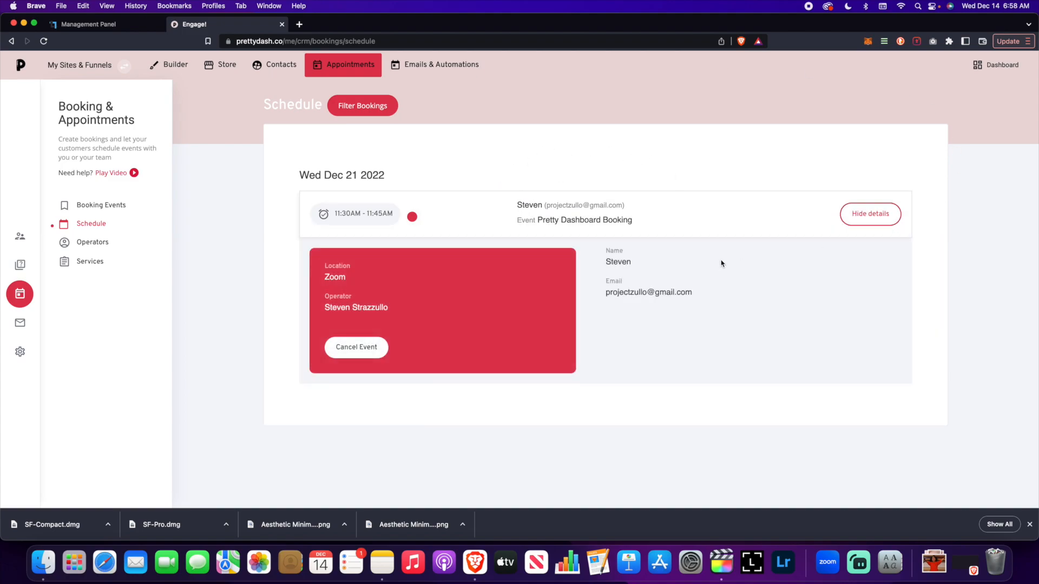